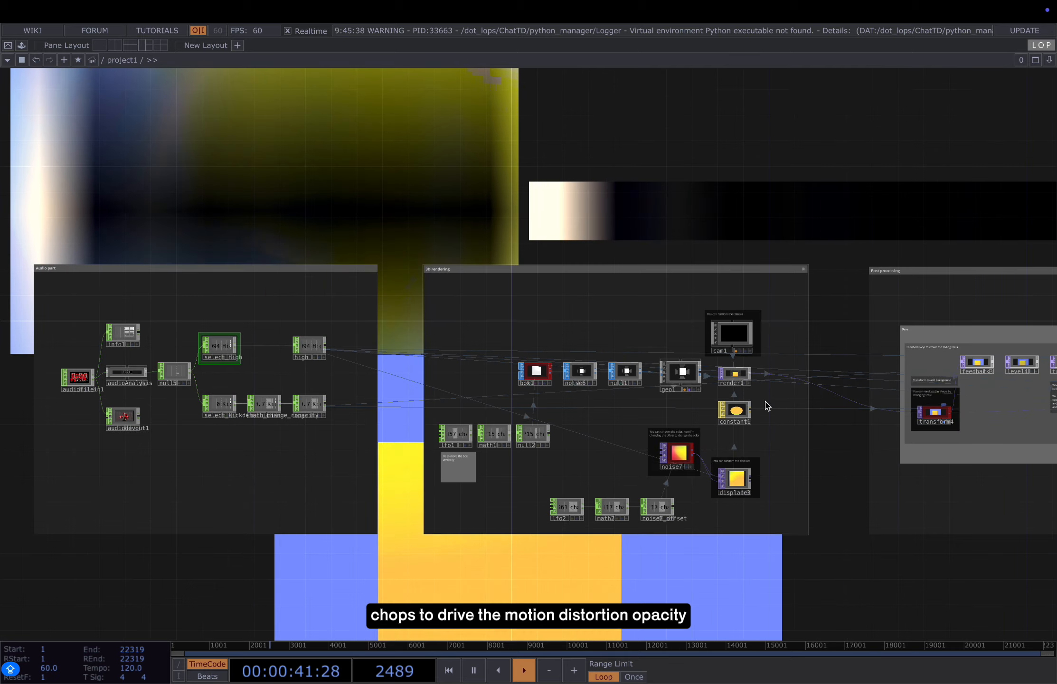
# Examine the operators in the 3D rendering section and select its box1 operator
pyautogui.moveTo(897, 243); pyautogui.dragTo(603, 214)
pyautogui.scroll(2, 342, 405)
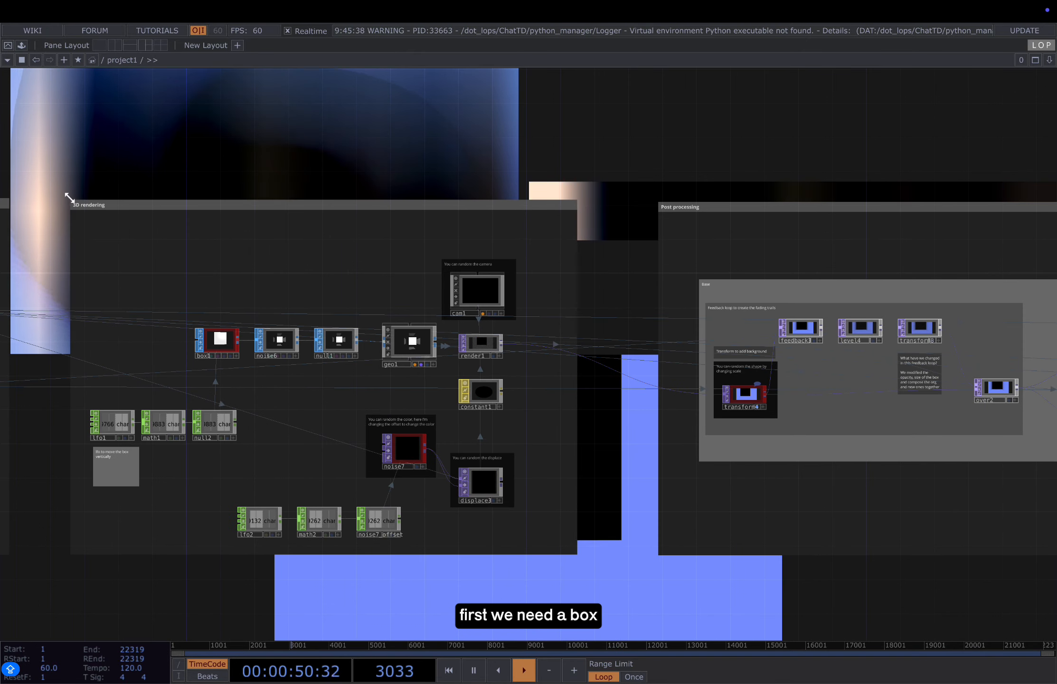
pyautogui.click(212, 338)
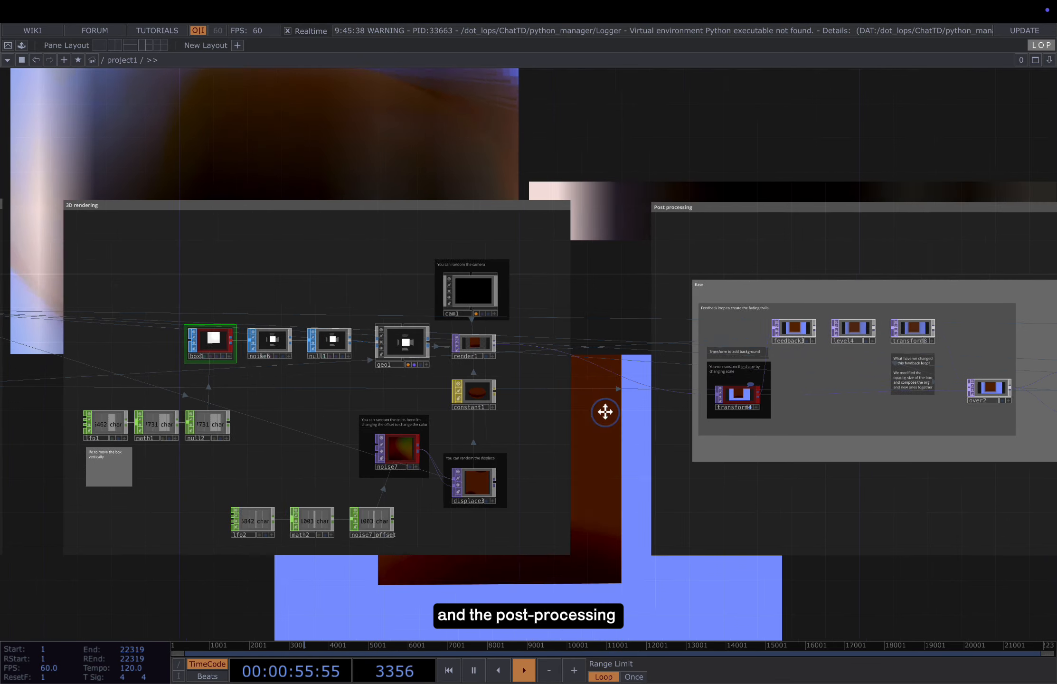
# Examine the layered base network in the Post processing section, up to the switch between constant and main visual
pyautogui.moveTo(604, 411); pyautogui.dragTo(530, 409)
pyautogui.moveTo(833, 163); pyautogui.dragTo(303, 165)
pyautogui.moveTo(549, 153); pyautogui.dragTo(468, 154)
pyautogui.scroll(-2, 465, 156)
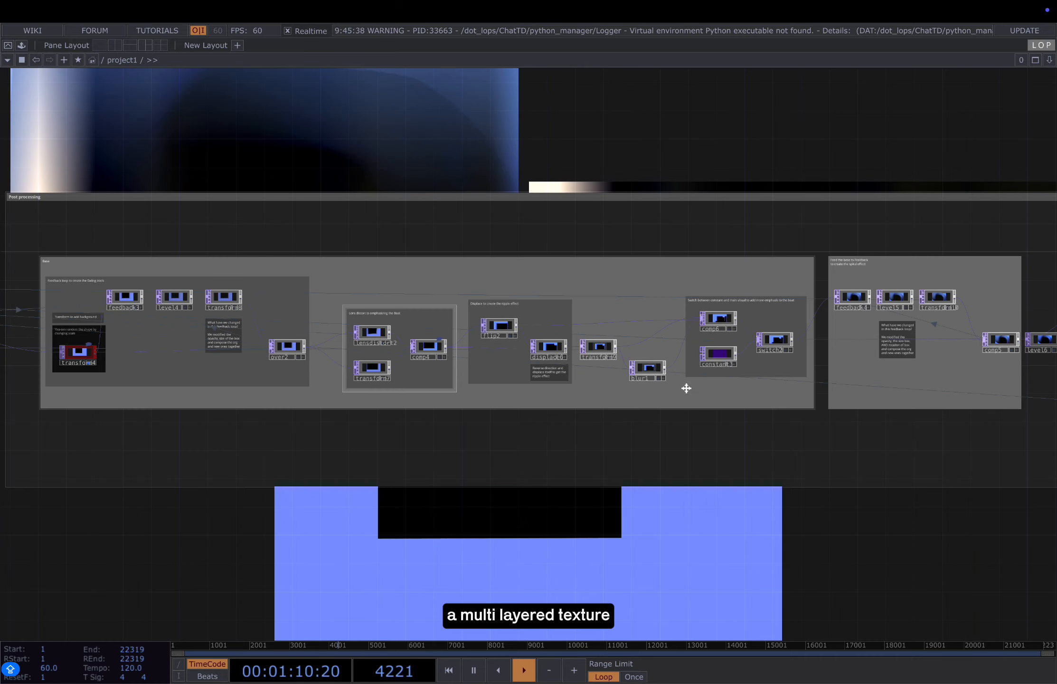
pyautogui.scroll(3, 836, 380)
pyautogui.scroll(3, 903, 314)
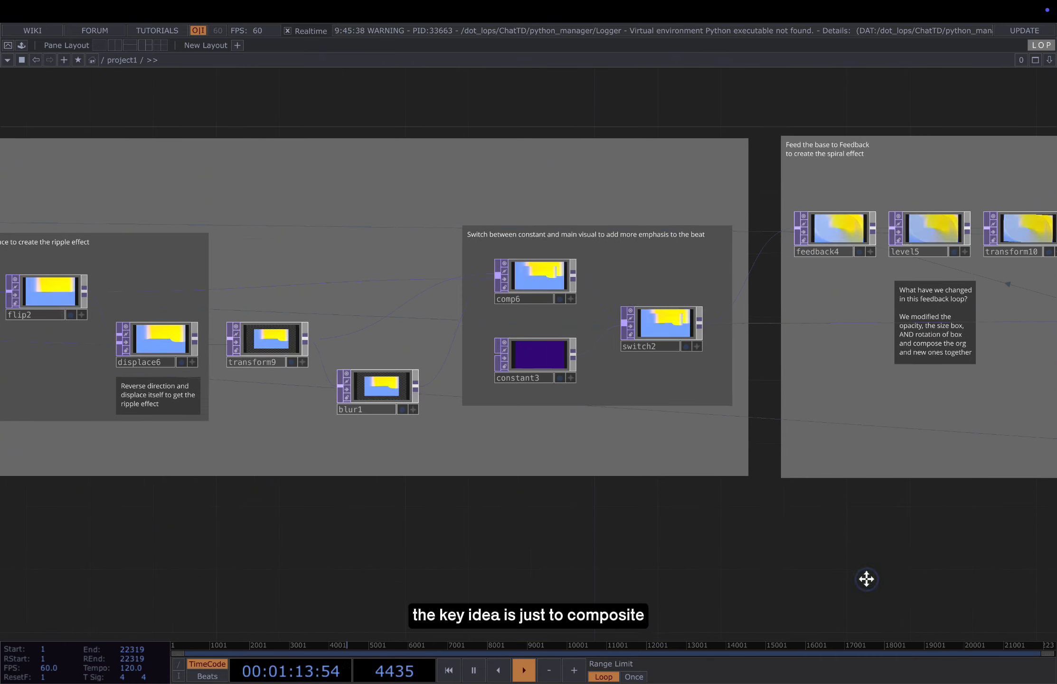
# Follow the spiral-effect feedback group through its composites to the movie file output
pyautogui.moveTo(768, 570); pyautogui.dragTo(367, 578)
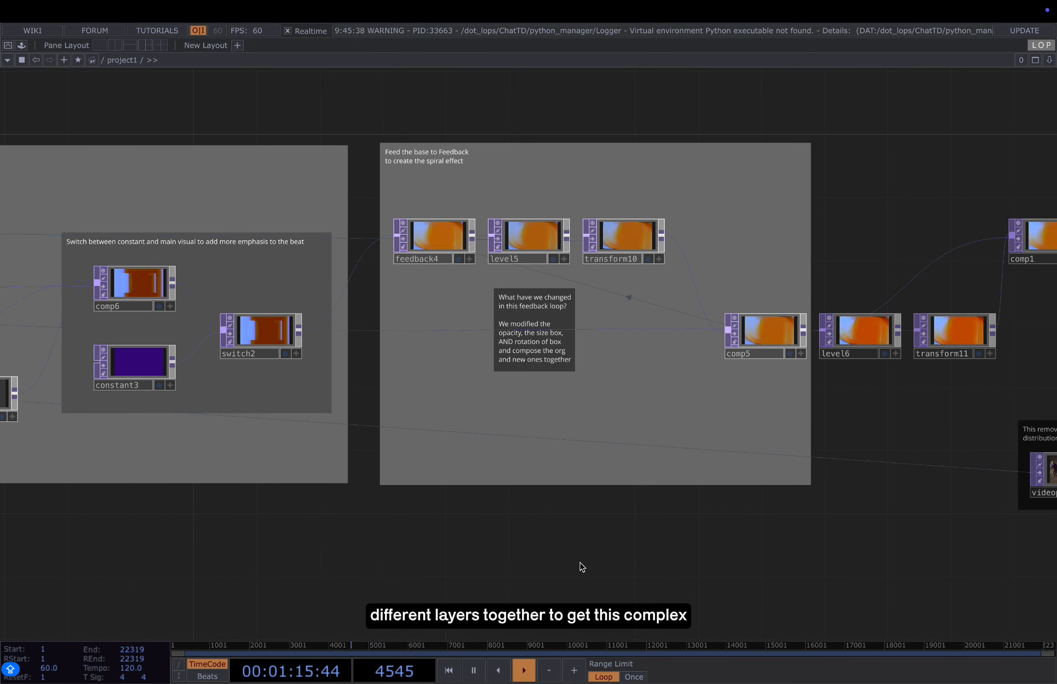
pyautogui.moveTo(708, 566); pyautogui.dragTo(380, 587)
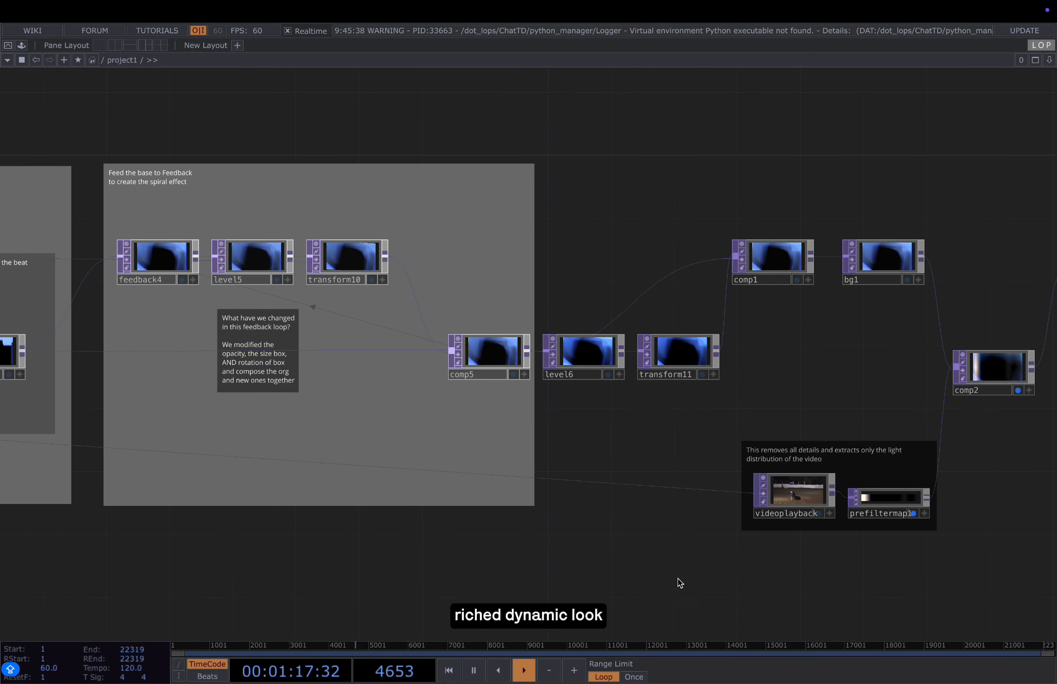
pyautogui.moveTo(680, 583); pyautogui.dragTo(538, 538)
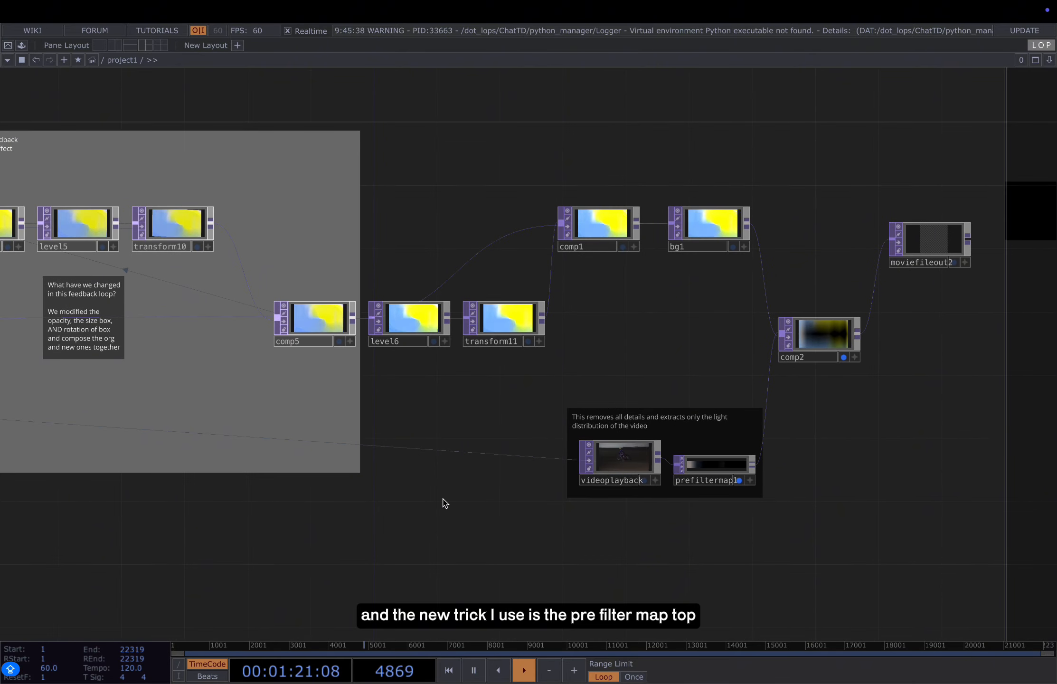
pyautogui.moveTo(443, 497); pyautogui.dragTo(306, 471)
# Examine the video light-extraction group, selecting its prefiltermap1 operator
pyautogui.scroll(2, 524, 468)
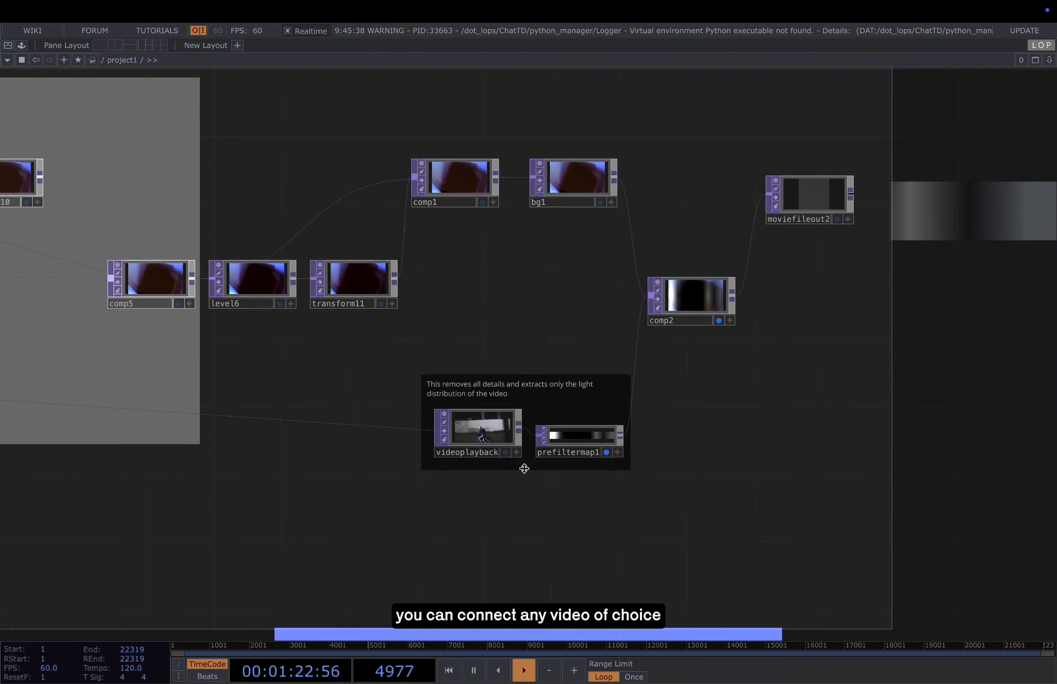
pyautogui.scroll(1, 524, 468)
pyautogui.click(602, 437)
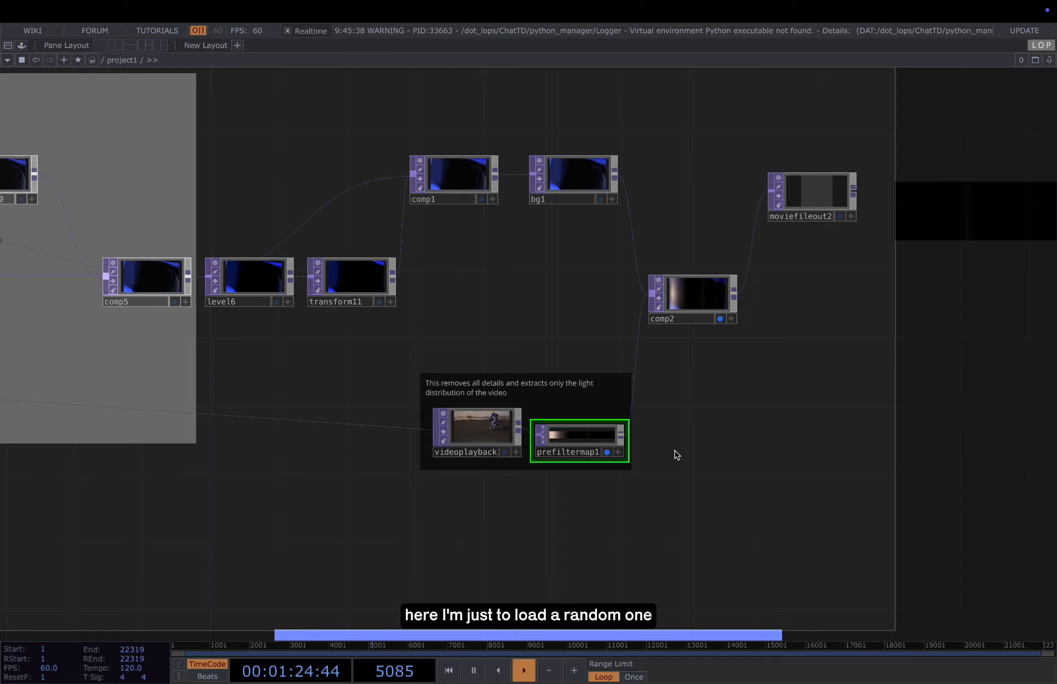
pyautogui.scroll(5, 676, 454)
pyautogui.moveTo(676, 458); pyautogui.dragTo(731, 469)
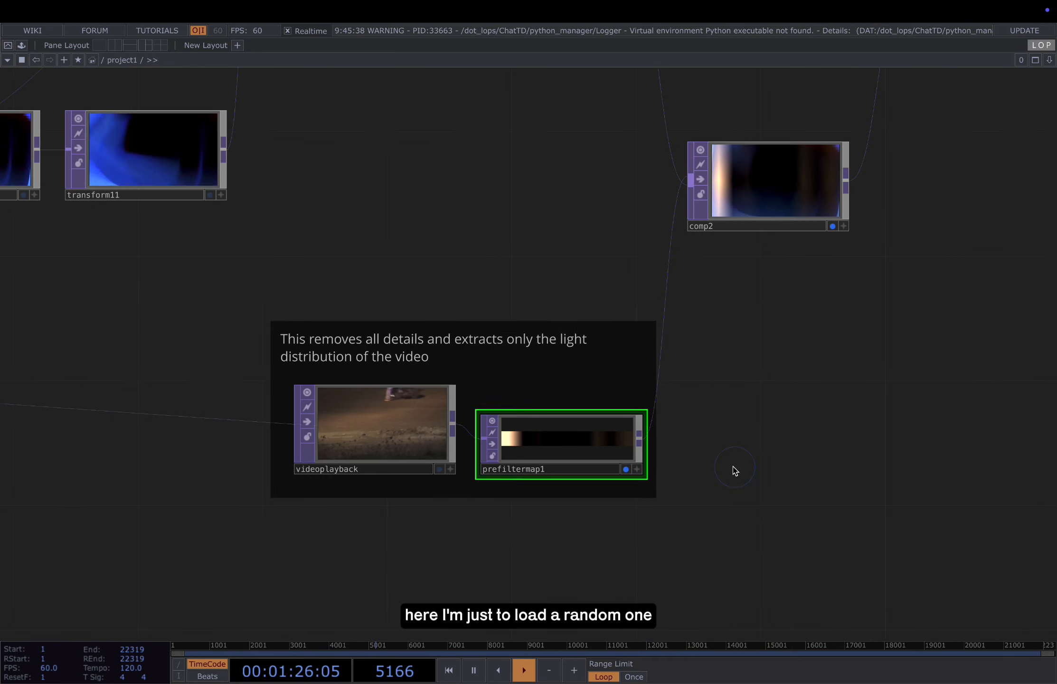
# Show the parameters of the videoplayback operator and compare its image with the prefiltermap1 gradient
pyautogui.click(398, 441)
pyautogui.press('p')
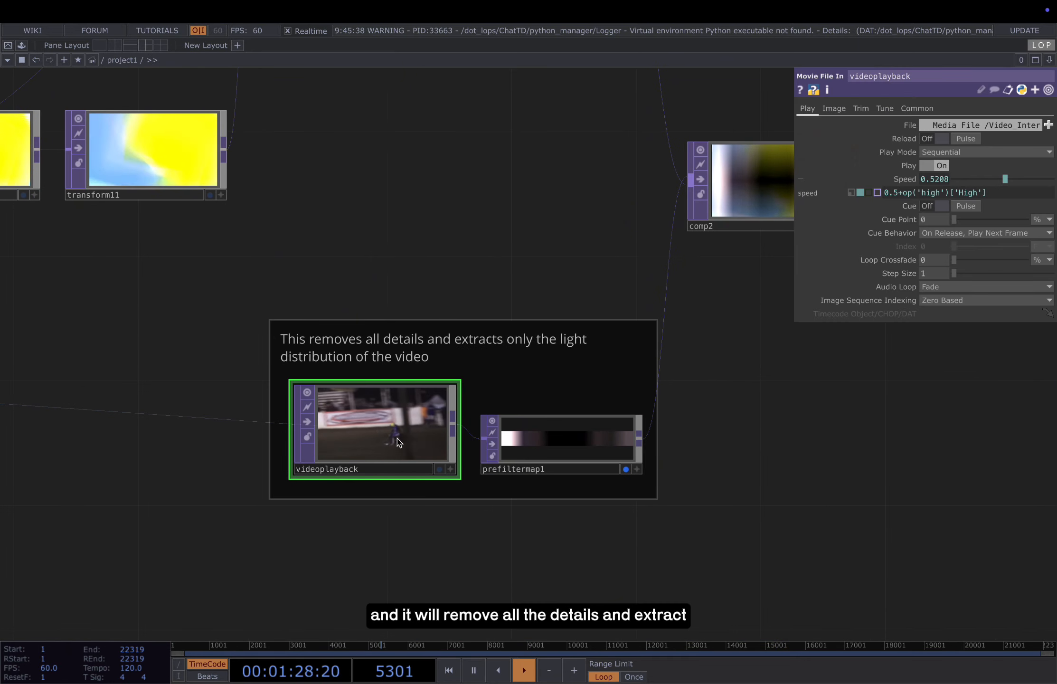
pyautogui.moveTo(808, 475); pyautogui.dragTo(755, 481)
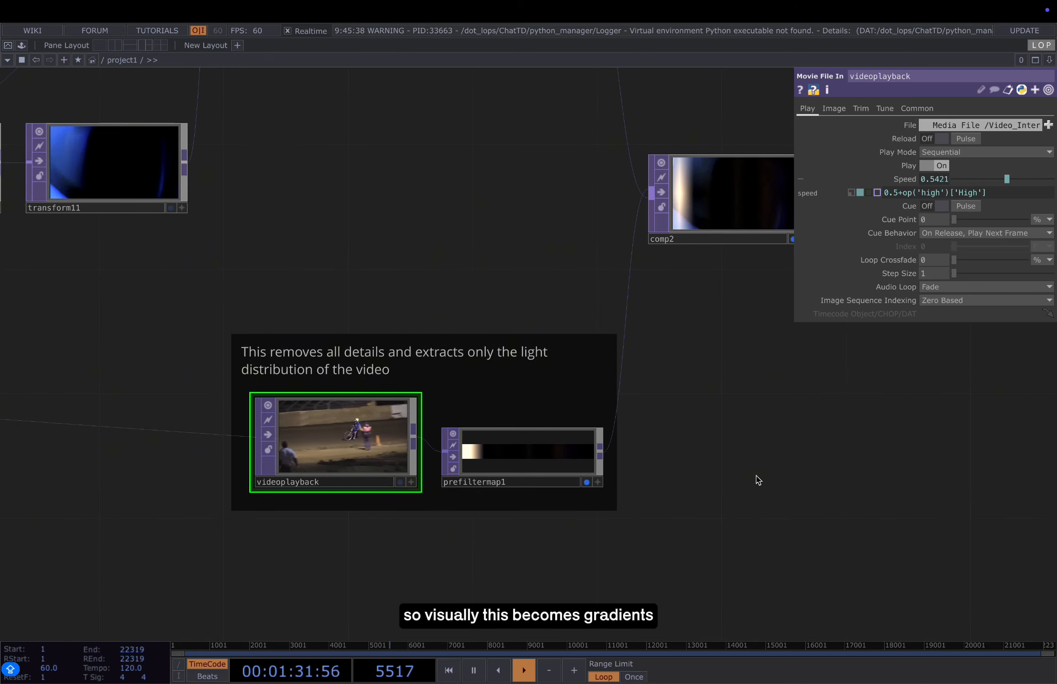
pyautogui.scroll(3, 505, 473)
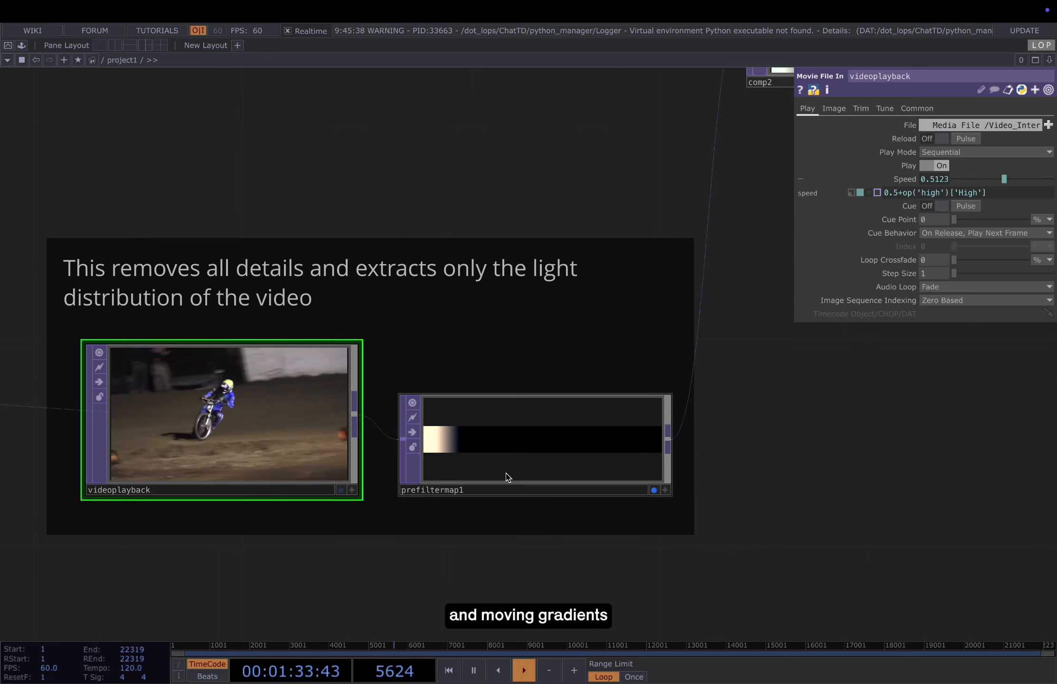
pyautogui.click(507, 460)
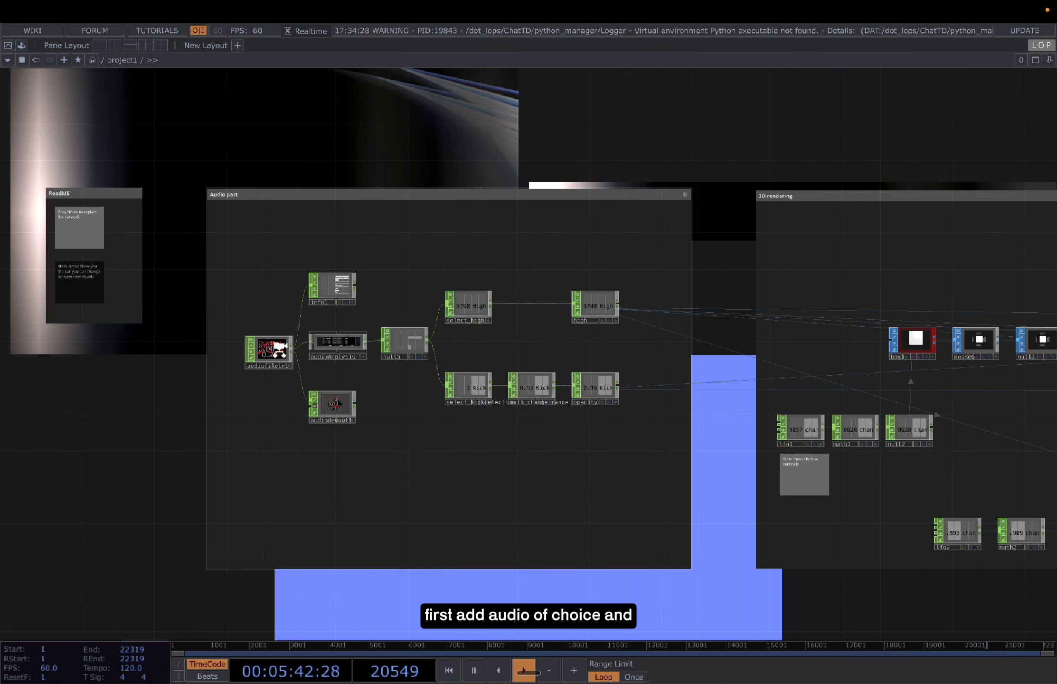
# Inspect the audio input chain in the Audio part: audioAnalysis, the info1 operator and the audiodevout1 output
pyautogui.scroll(3, 278, 350)
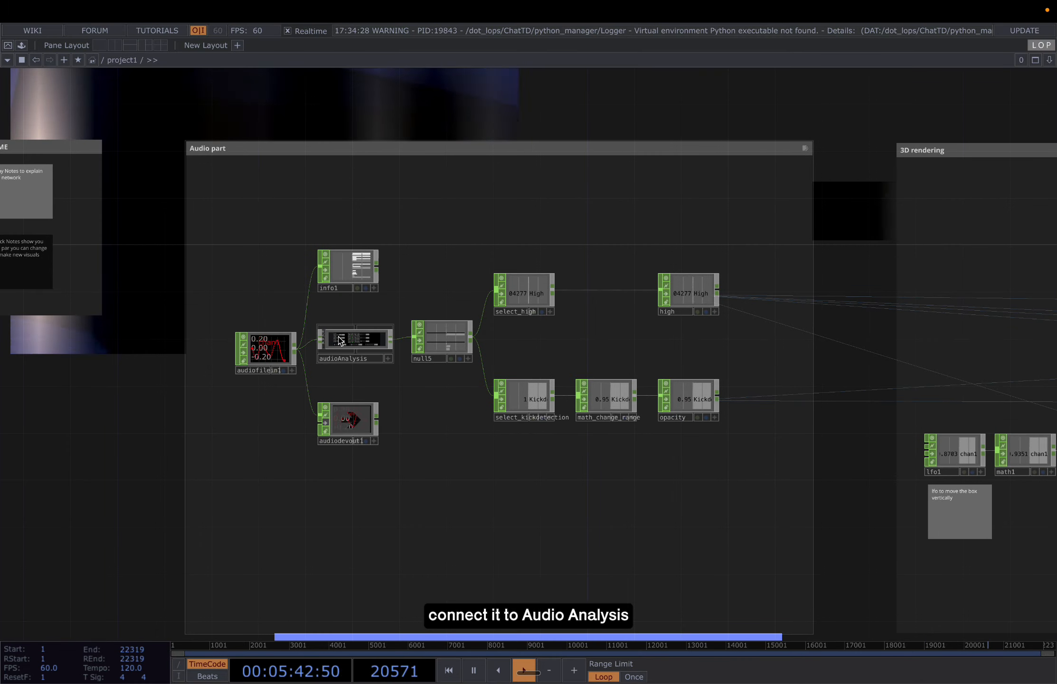
pyautogui.scroll(2, 349, 343)
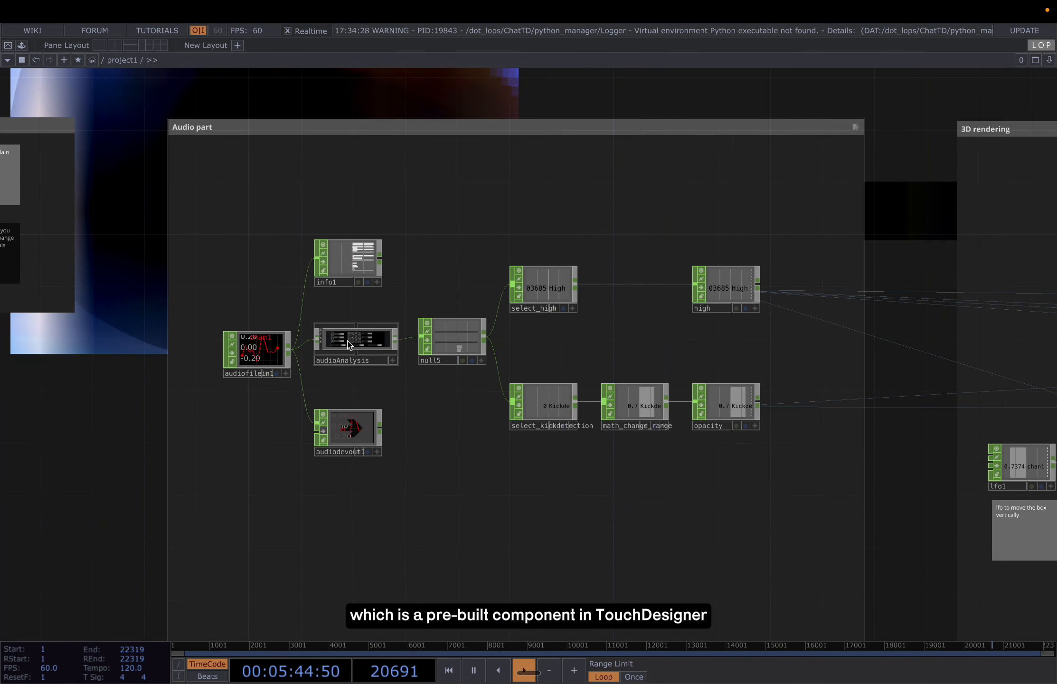
pyautogui.scroll(2, 332, 264)
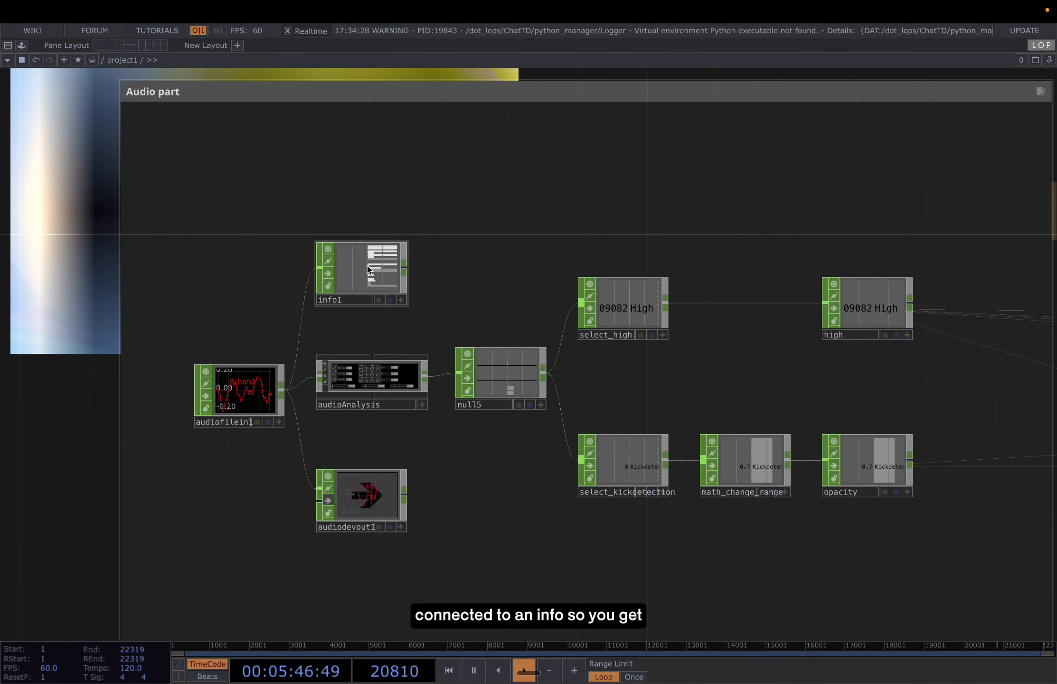
pyautogui.click(366, 271)
pyautogui.scroll(2, 366, 275)
pyautogui.scroll(5, 360, 262)
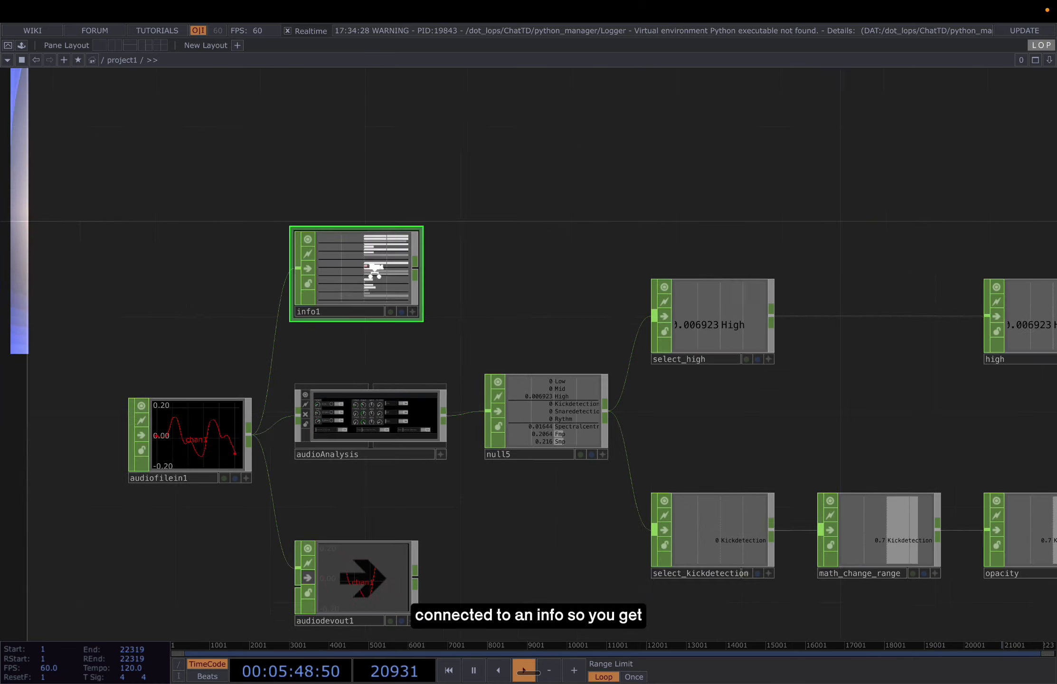
pyautogui.scroll(2, 346, 256)
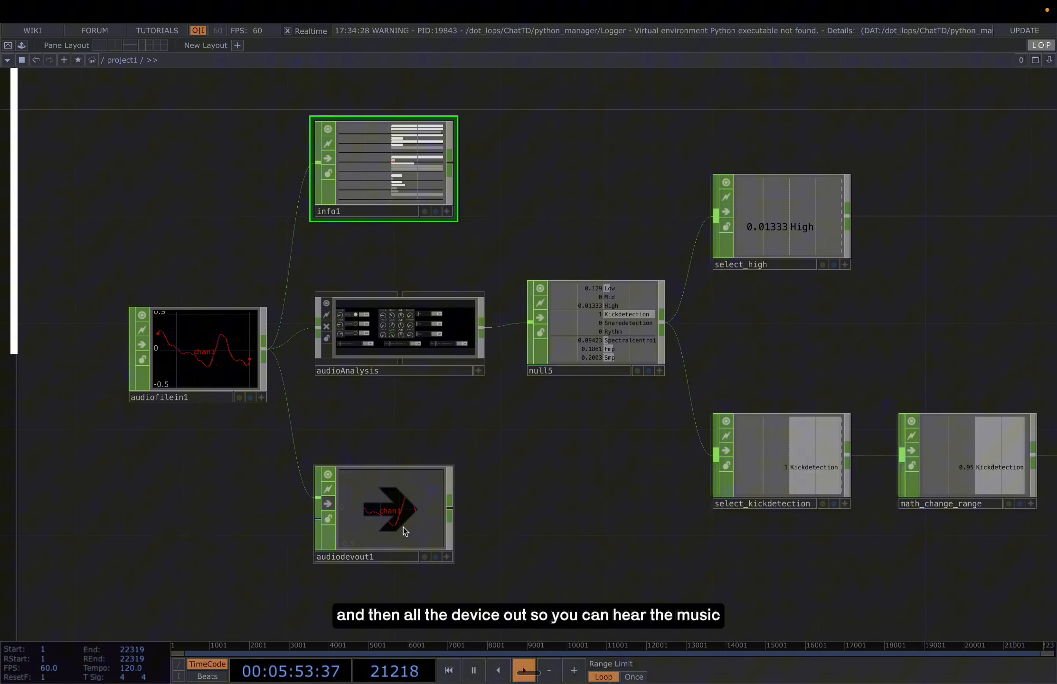
pyautogui.click(404, 530)
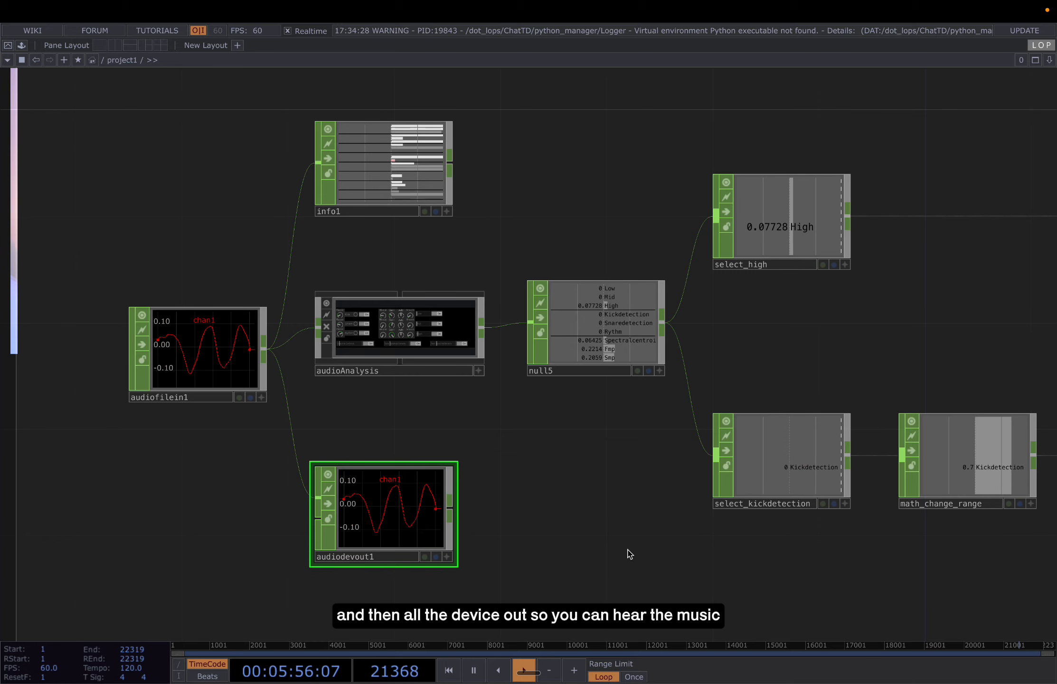
# Inspect the select_high and select_kickdetection branches after null5 and the range settings of math_change_range
pyautogui.hscroll(5, 489, 395)
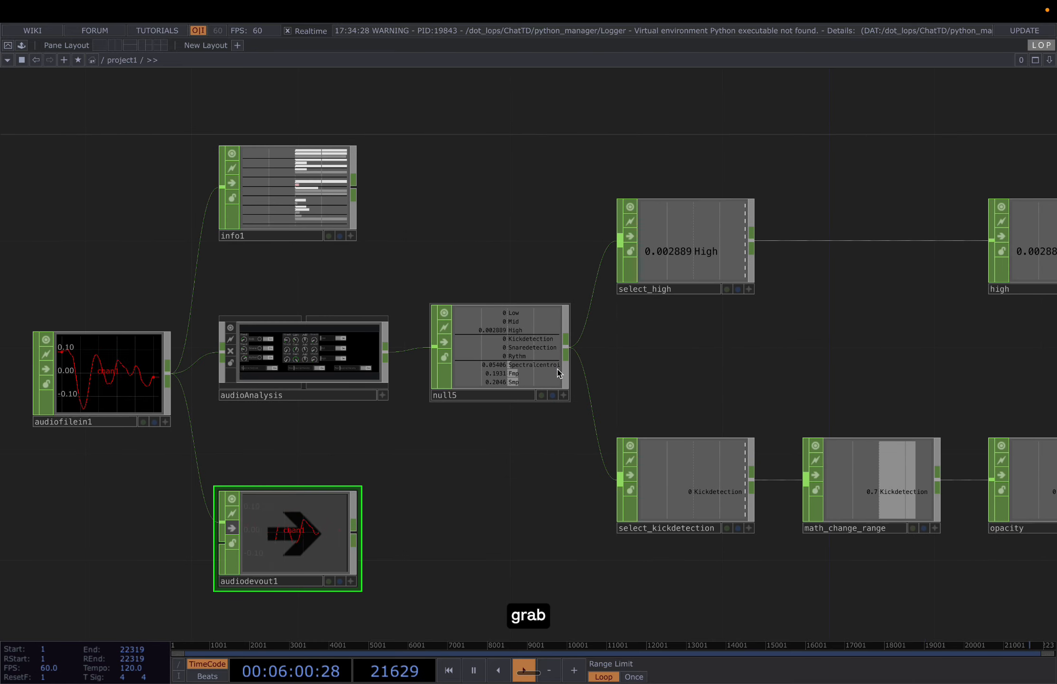
pyautogui.hscroll(5, 660, 355)
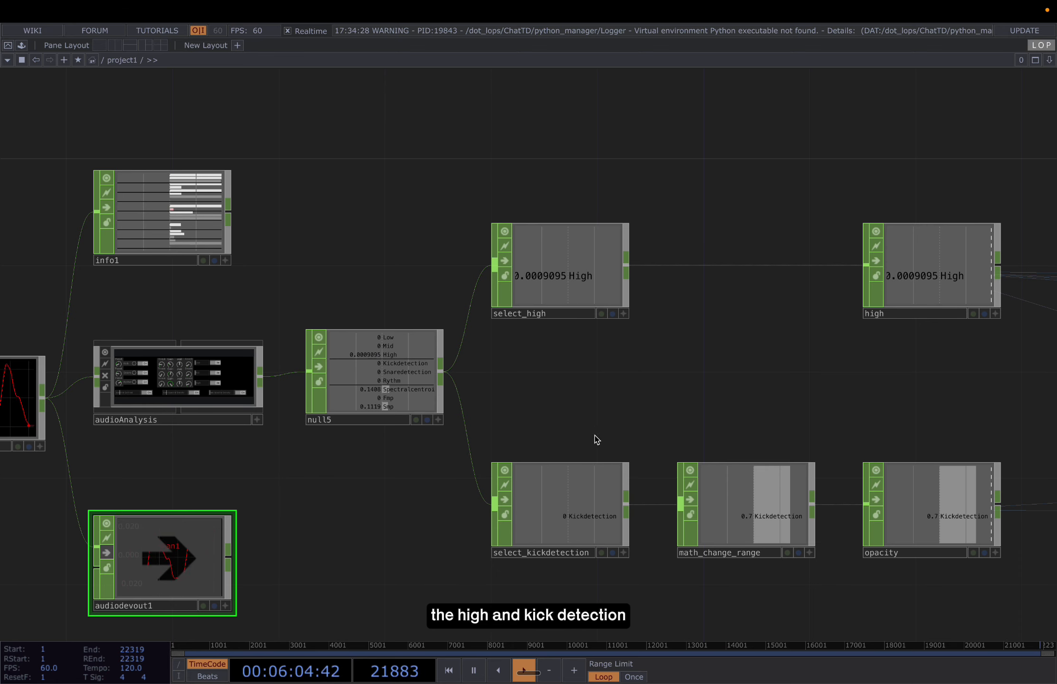
pyautogui.moveTo(595, 435); pyautogui.dragTo(545, 422)
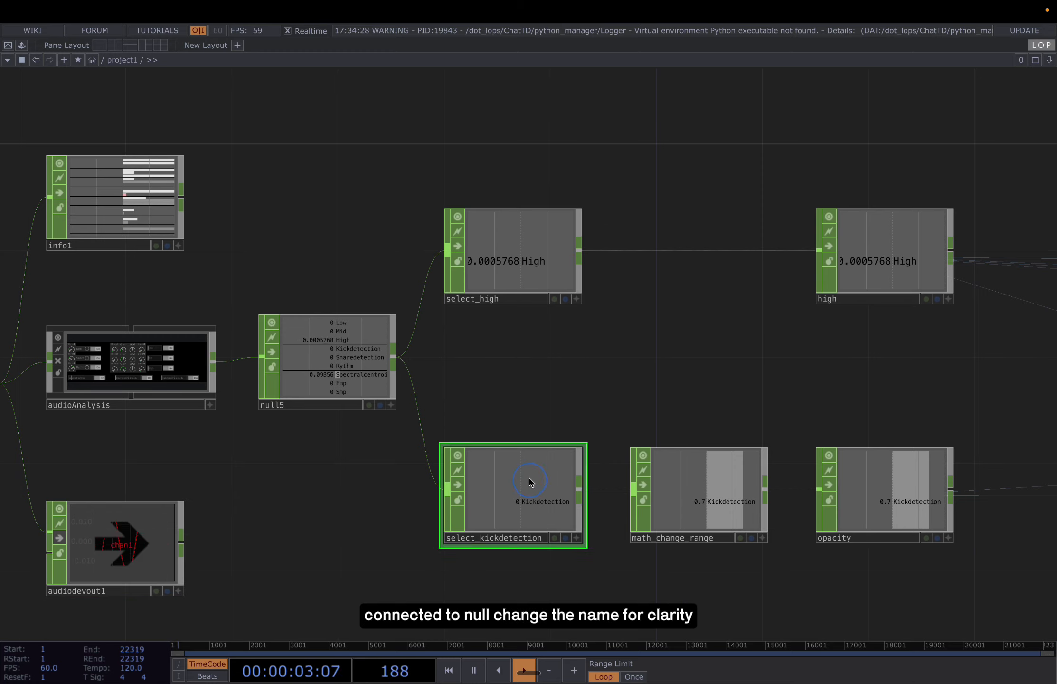
pyautogui.moveTo(638, 371); pyautogui.dragTo(573, 340)
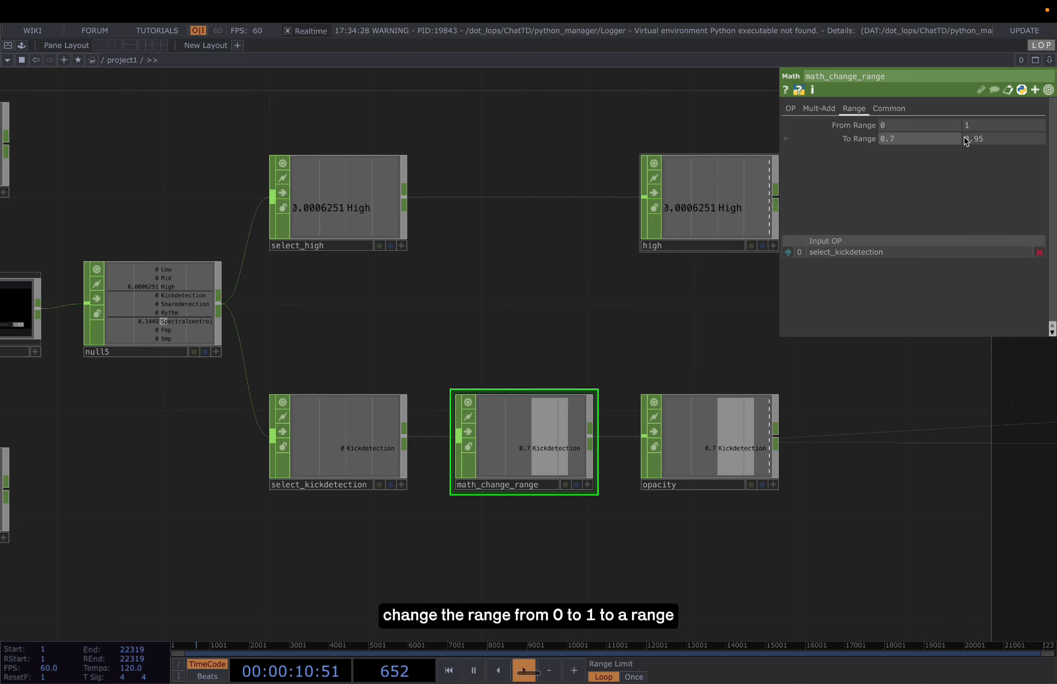
# Inspect the parameters of the high and opacity nulls that end the two audio branches
pyautogui.moveTo(864, 393); pyautogui.dragTo(676, 413)
pyautogui.scroll(-3, 770, 414)
pyautogui.click(616, 277)
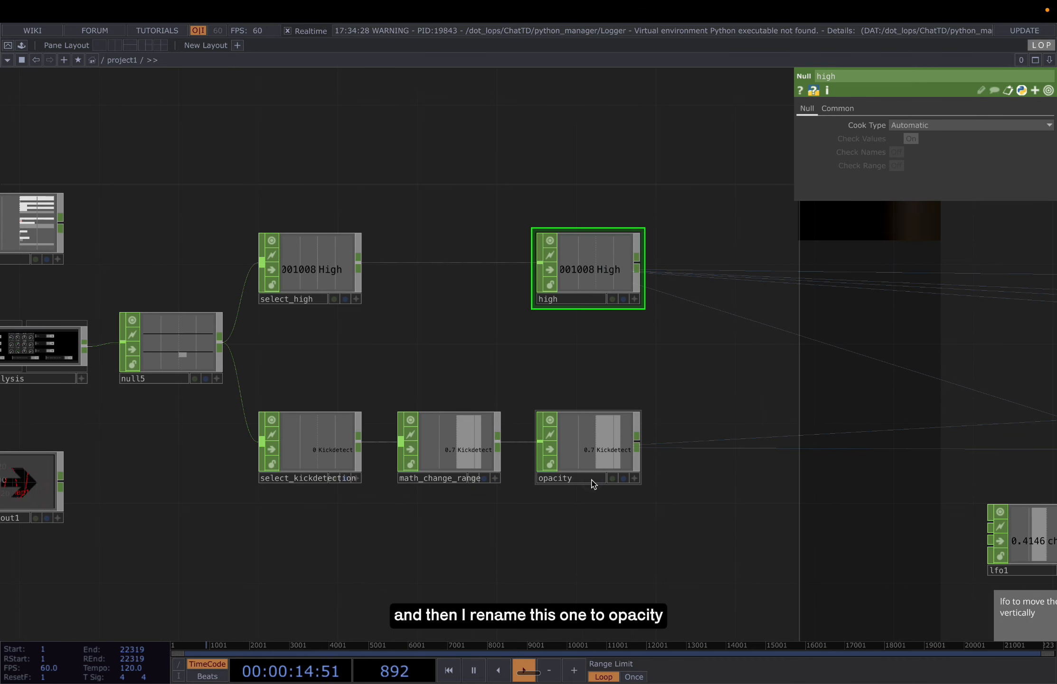
pyautogui.moveTo(771, 528); pyautogui.dragTo(644, 523)
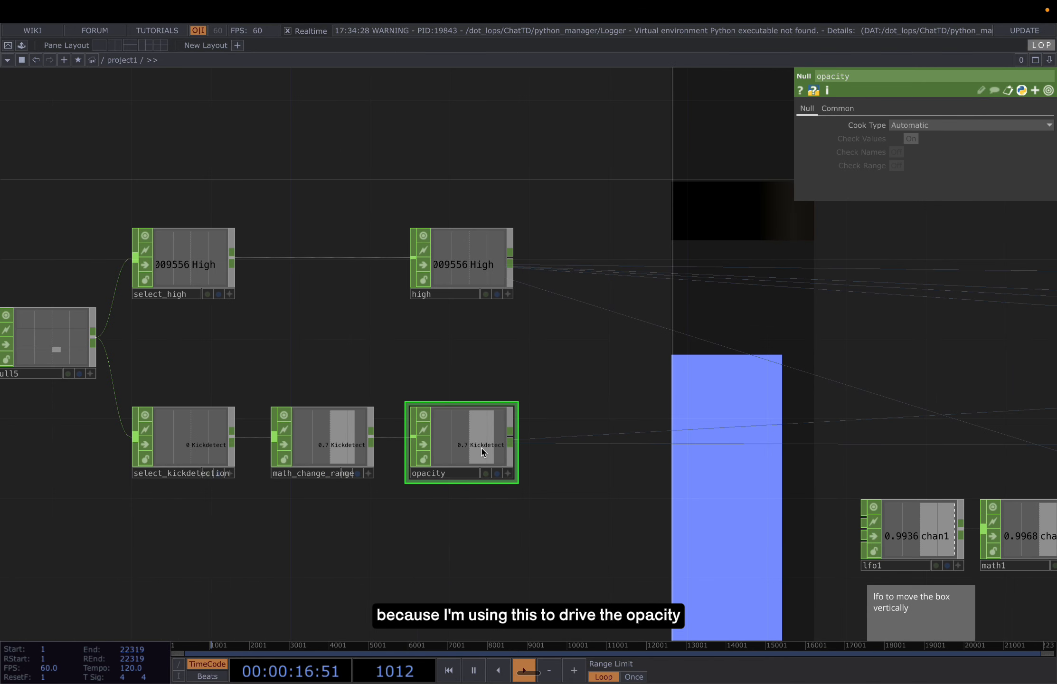
pyautogui.scroll(-1, 518, 496)
pyautogui.scroll(-4, 527, 316)
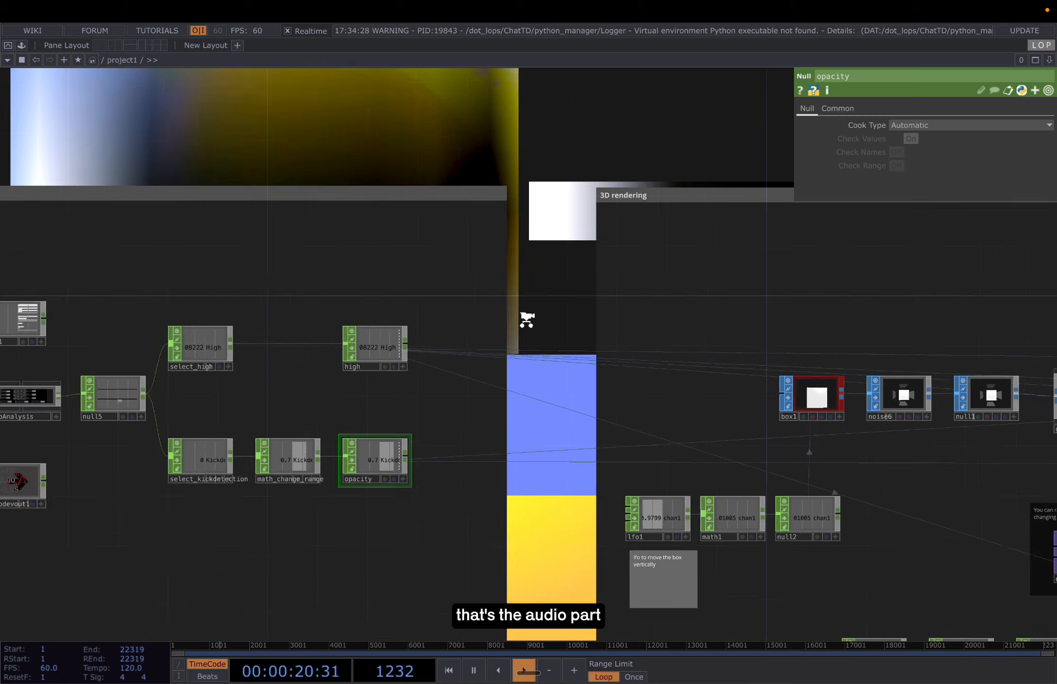
# Inspect the parameters of the box1 operator and the connected noise6 operator in the 3D rendering section
pyautogui.moveTo(666, 162); pyautogui.dragTo(477, 145)
pyautogui.moveTo(543, 147); pyautogui.dragTo(470, 132)
pyautogui.click(493, 352)
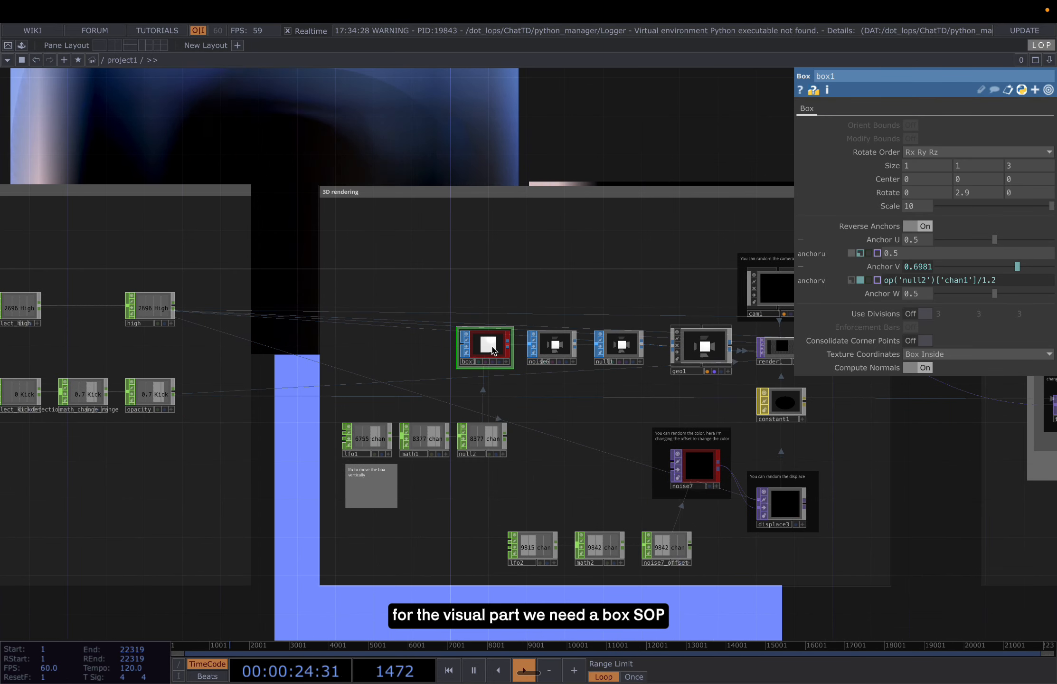
pyautogui.scroll(3, 493, 352)
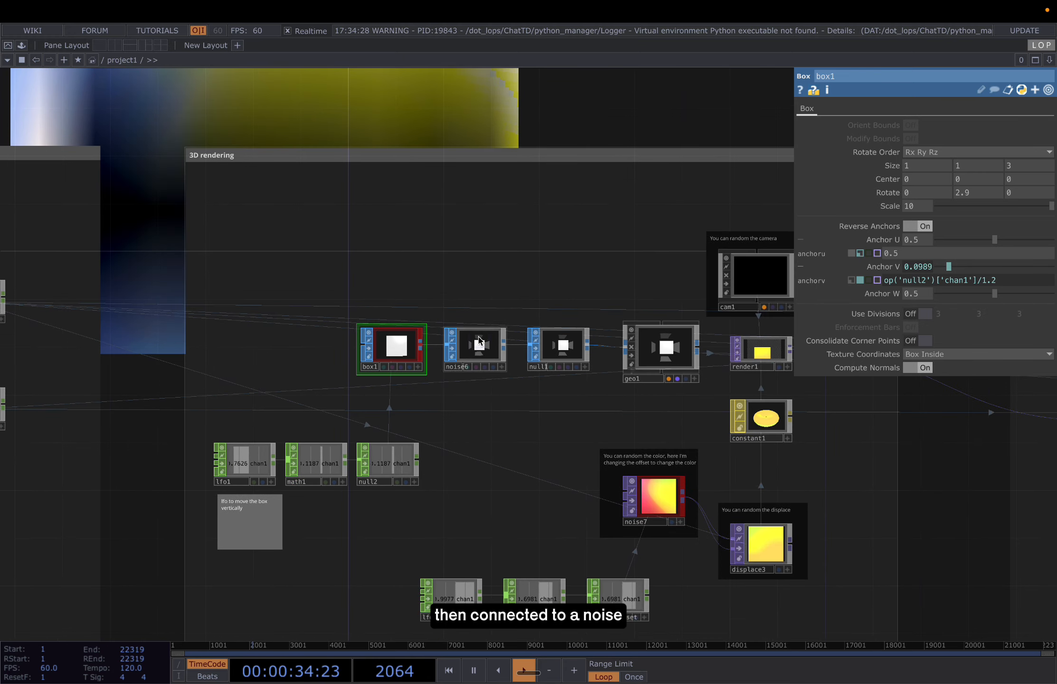
pyautogui.click(478, 340)
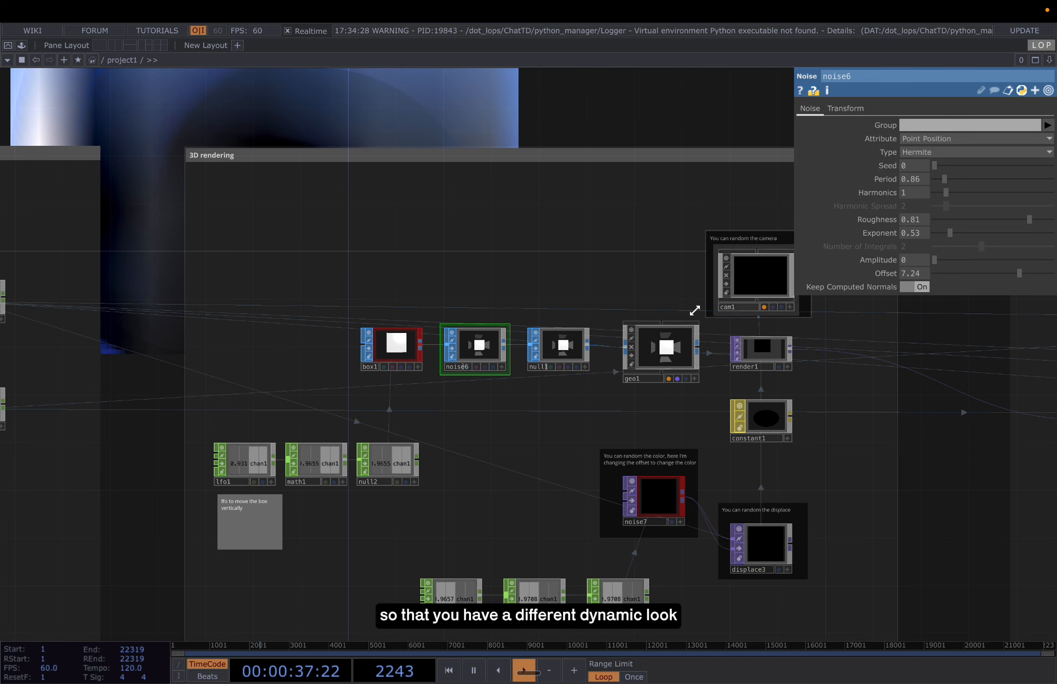
pyautogui.scroll(1, 502, 367)
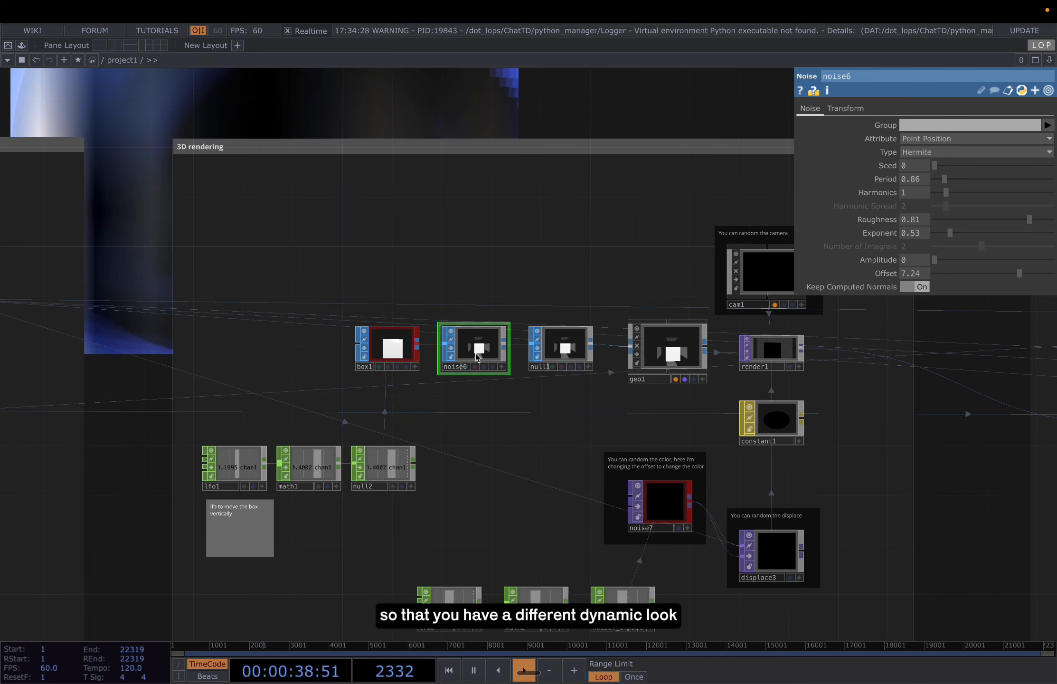
# Inspect the geo1 geometry's transform parameters and its connection to the render operator
pyautogui.moveTo(544, 414); pyautogui.dragTo(466, 412)
pyautogui.click(612, 365)
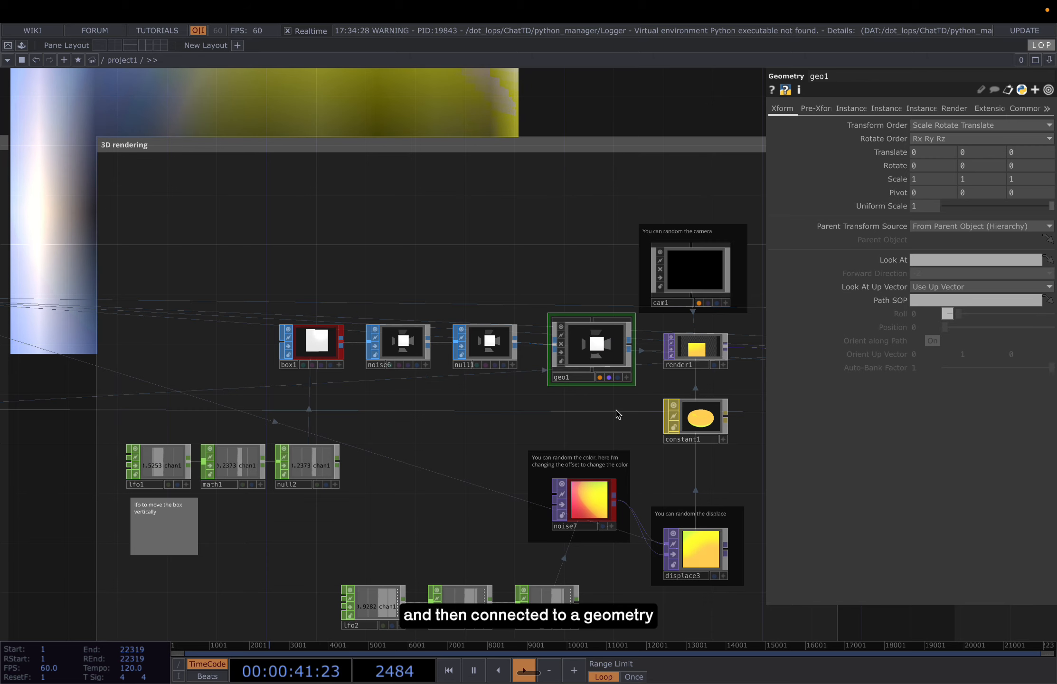
pyautogui.moveTo(618, 414); pyautogui.dragTo(559, 411)
pyautogui.scroll(-2, 560, 409)
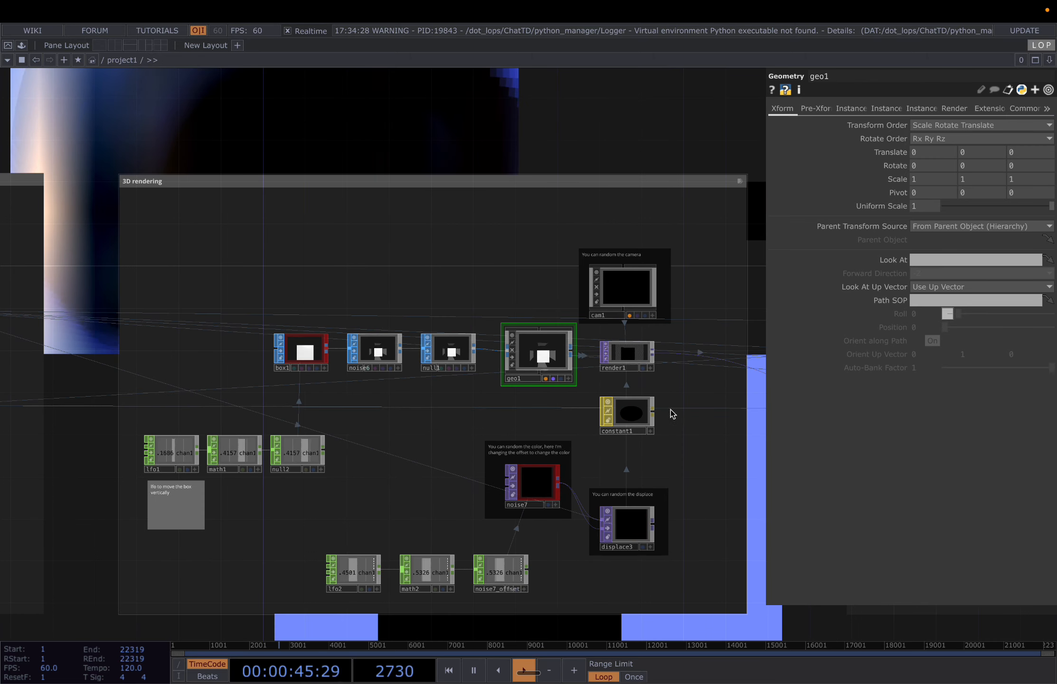
# Select the noise7 texture that colours the constant material and inspect its noise parameters
pyautogui.moveTo(673, 413)
pyautogui.mouseDown()
pyautogui.moveTo(659, 387)
pyautogui.moveTo(656, 401)
pyautogui.mouseUp()
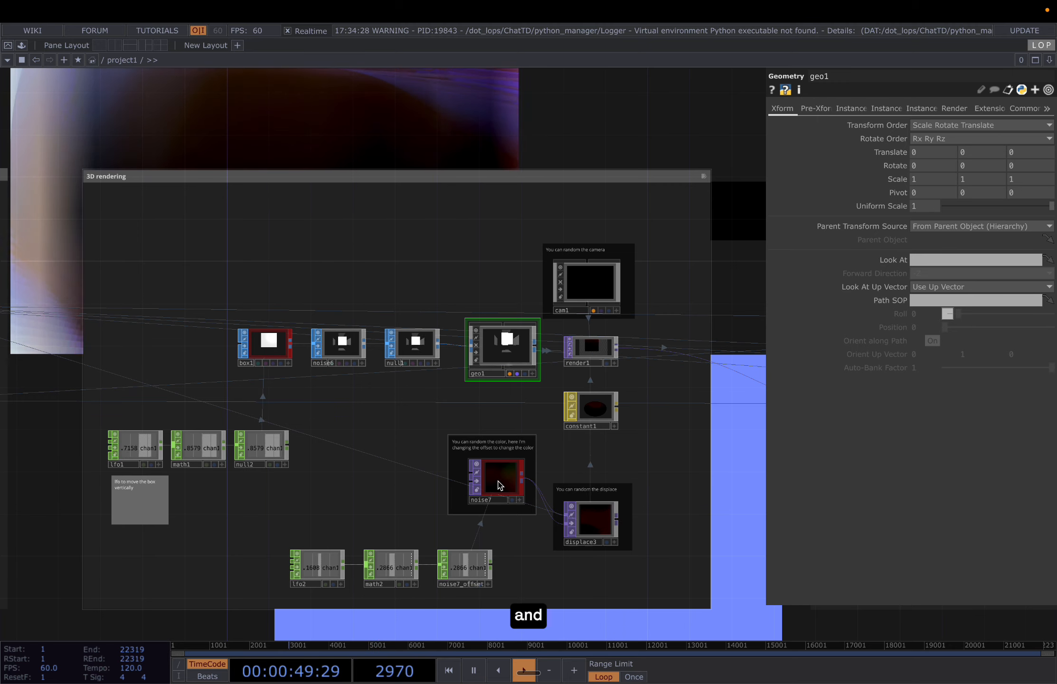
pyautogui.click(496, 477)
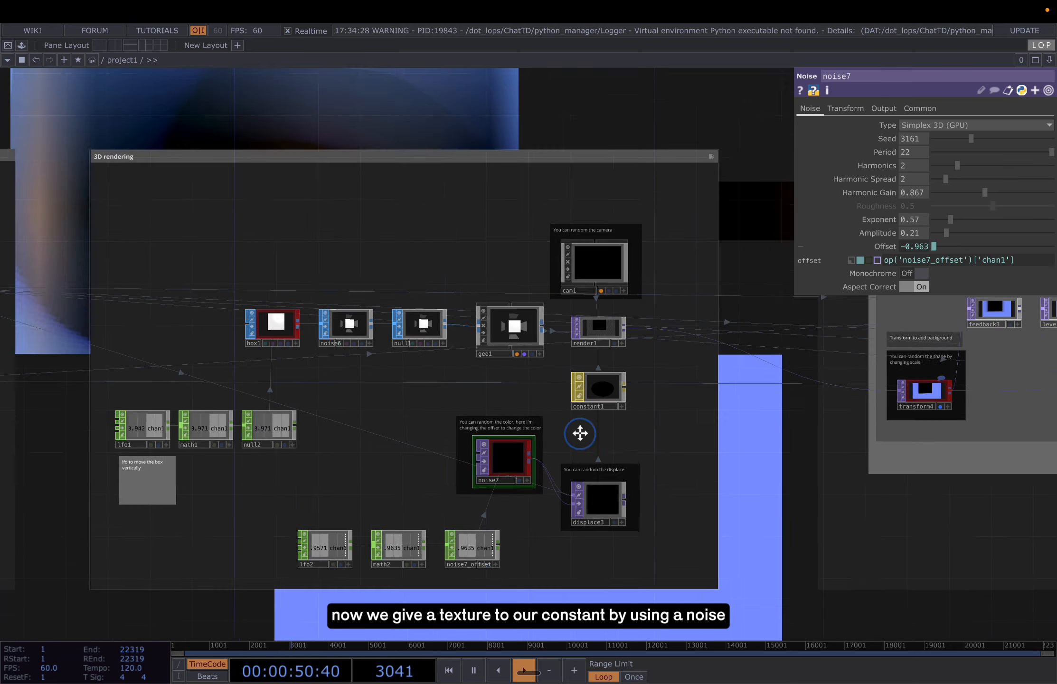
# Inspect the lfo2, math2 and noise7 parameters behind the animated colour offset, plus those of the connected displace3
pyautogui.moveTo(579, 433); pyautogui.dragTo(590, 429)
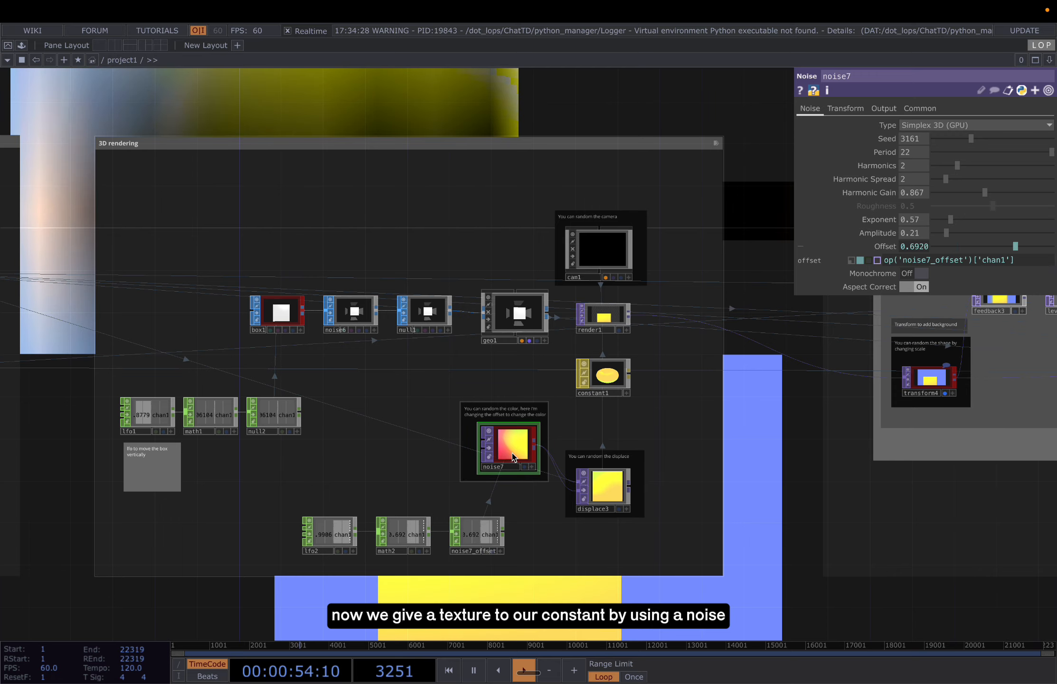
pyautogui.click(327, 535)
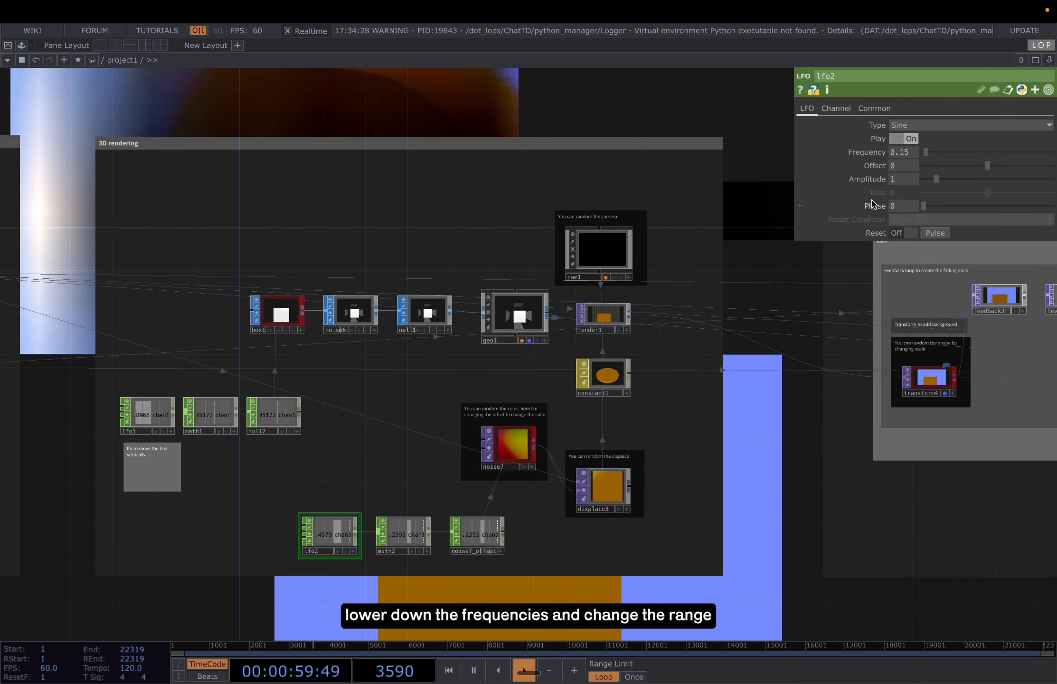
pyautogui.click(403, 543)
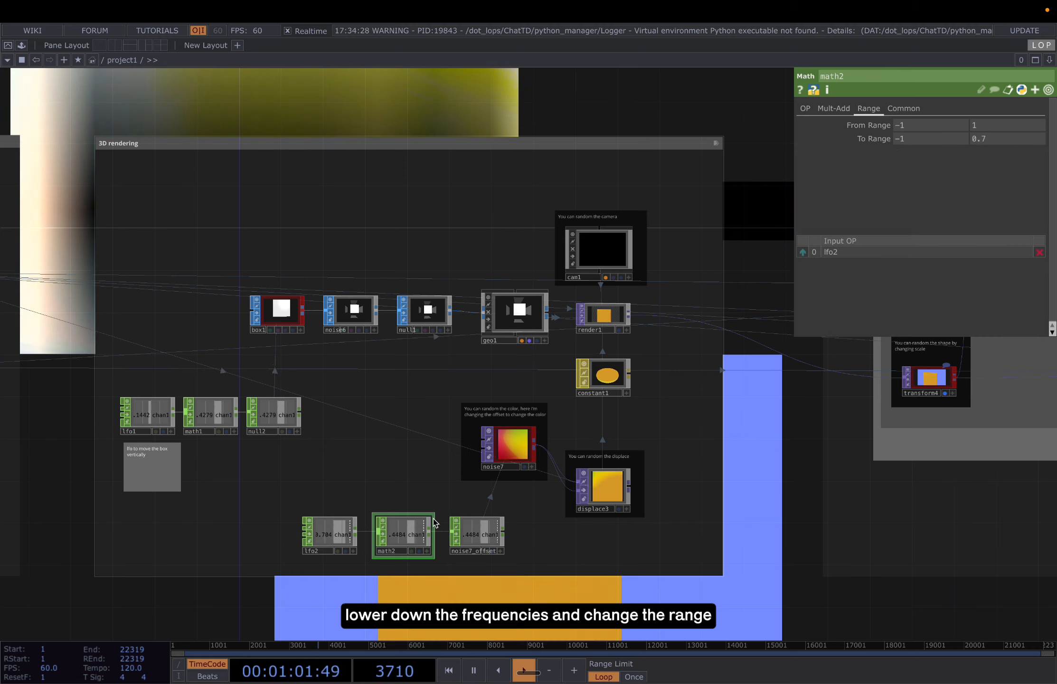
pyautogui.click(508, 446)
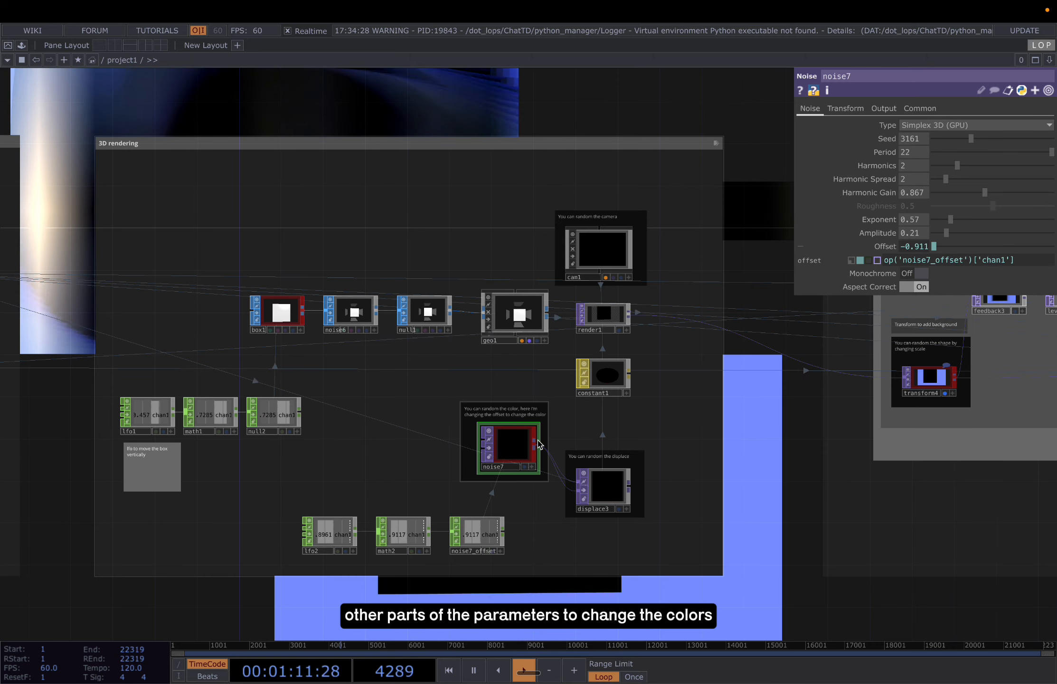
pyautogui.moveTo(719, 483); pyautogui.dragTo(677, 489)
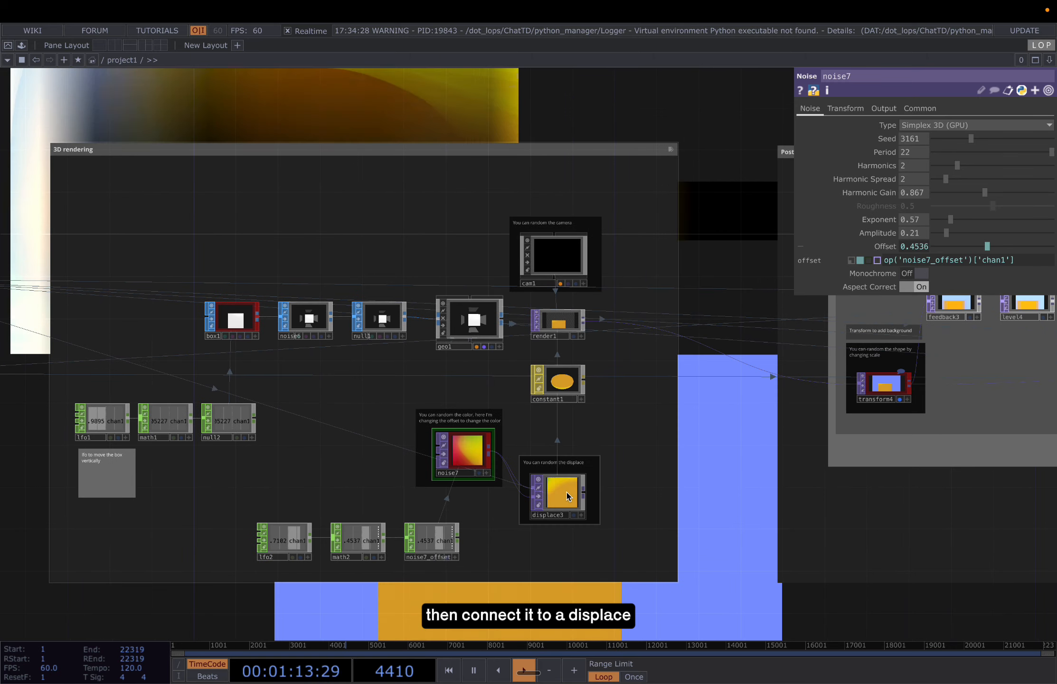
pyautogui.click(567, 492)
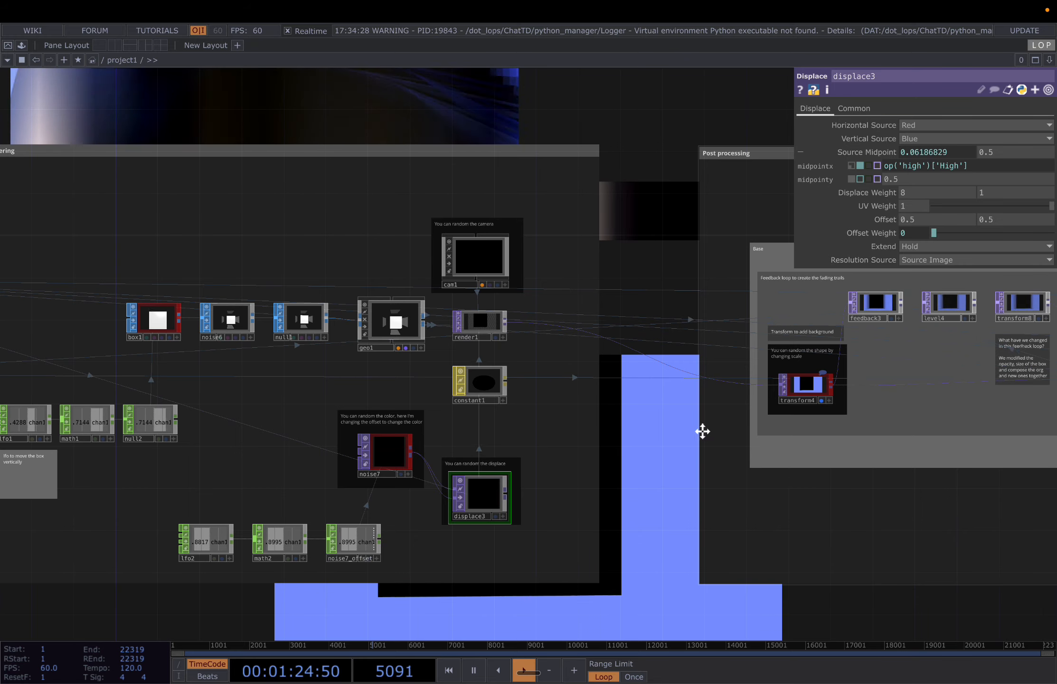
# Inspect transform4 and the feedback loop's feedback3, level4 opacity expression and transform8 scale in the post-processing section
pyautogui.moveTo(703, 431); pyautogui.dragTo(554, 443)
pyautogui.scroll(-2, 555, 443)
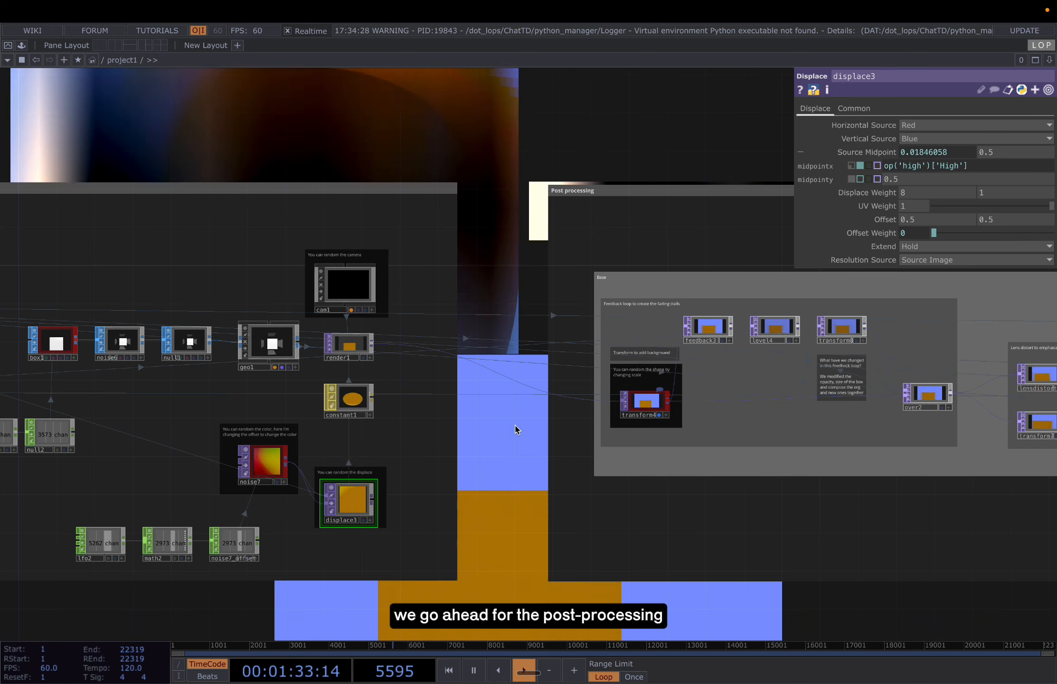
pyautogui.moveTo(563, 395); pyautogui.dragTo(403, 406)
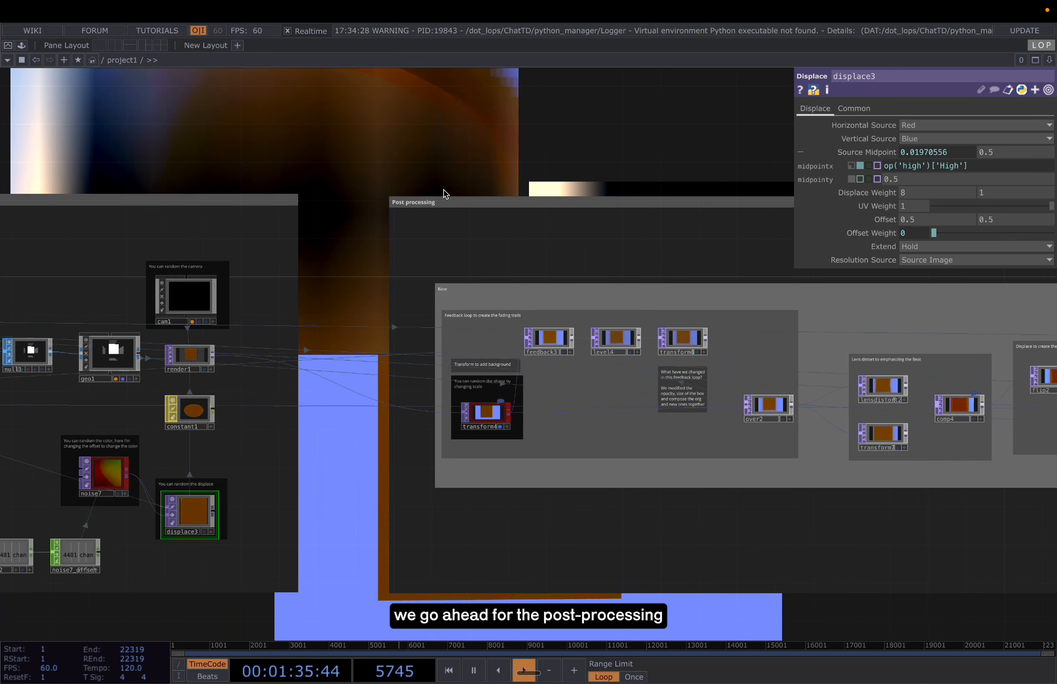
pyautogui.click(494, 410)
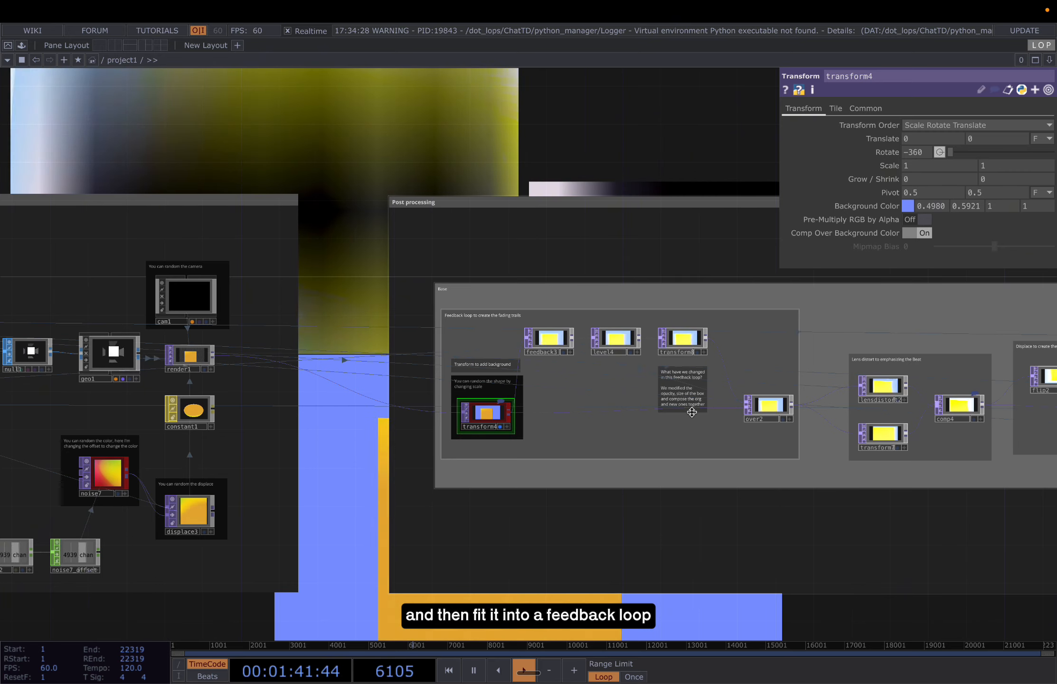
pyautogui.click(558, 344)
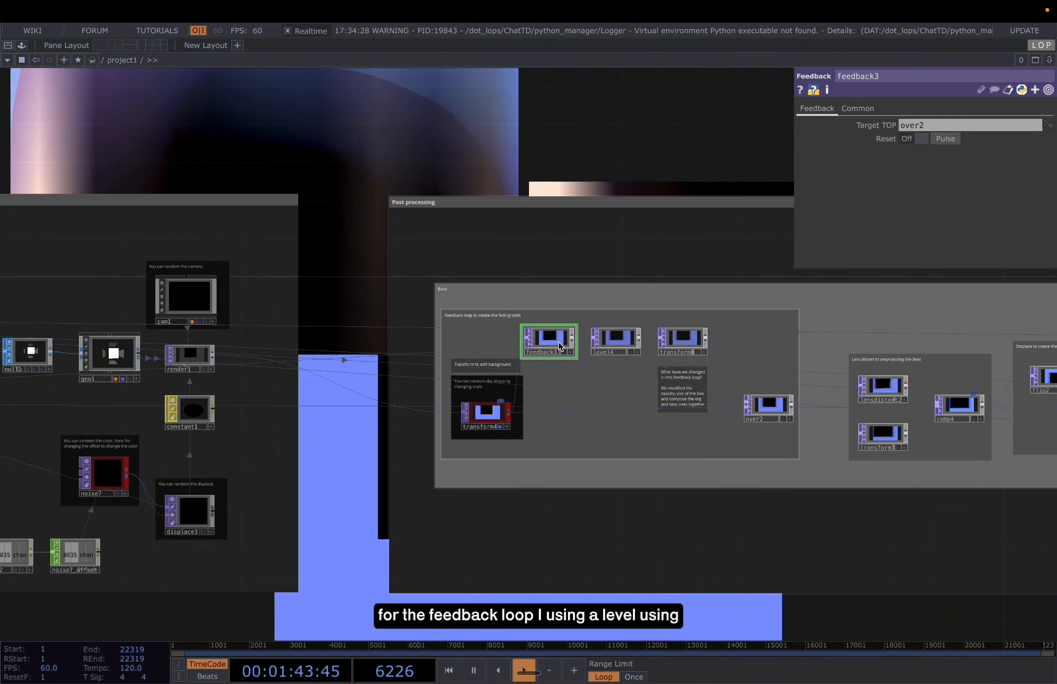
pyautogui.click(629, 344)
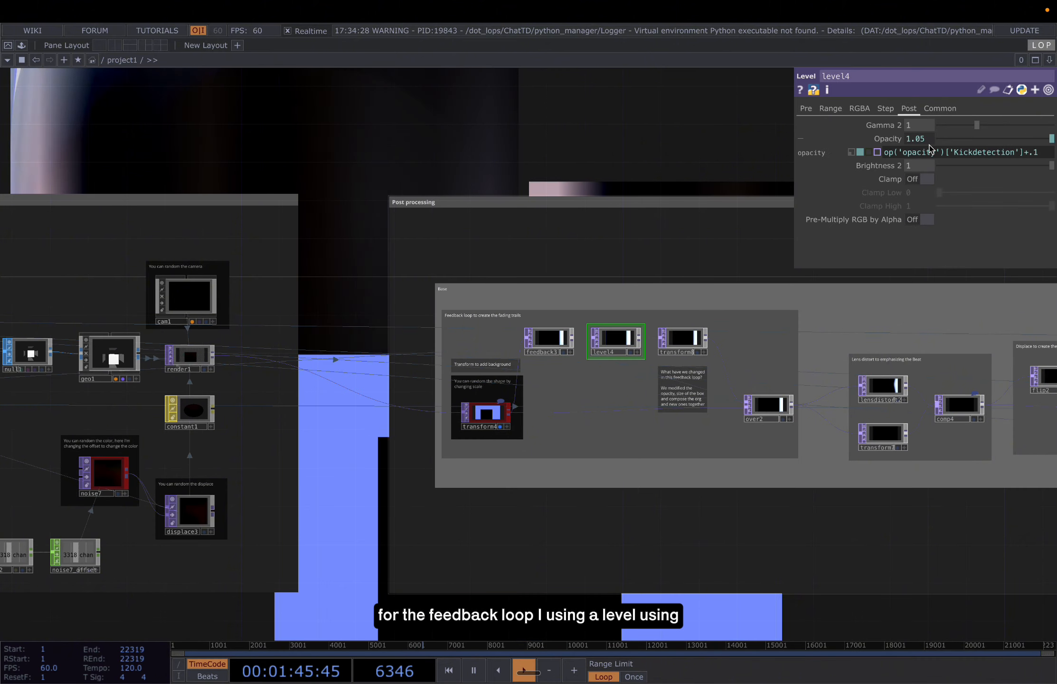
pyautogui.moveTo(964, 157)
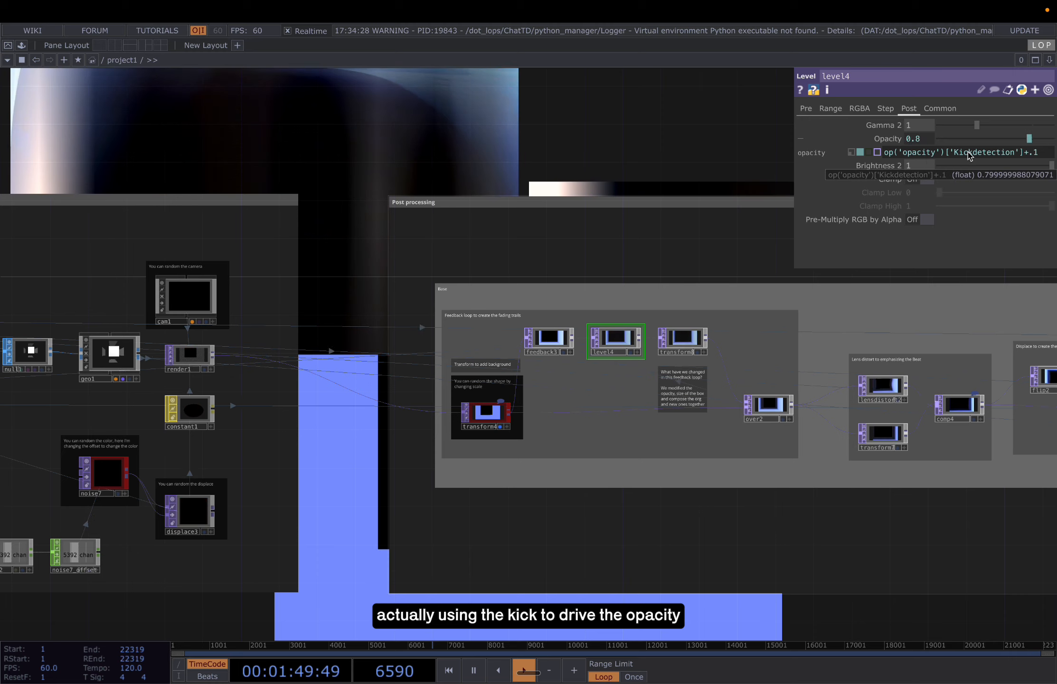
pyautogui.click(691, 346)
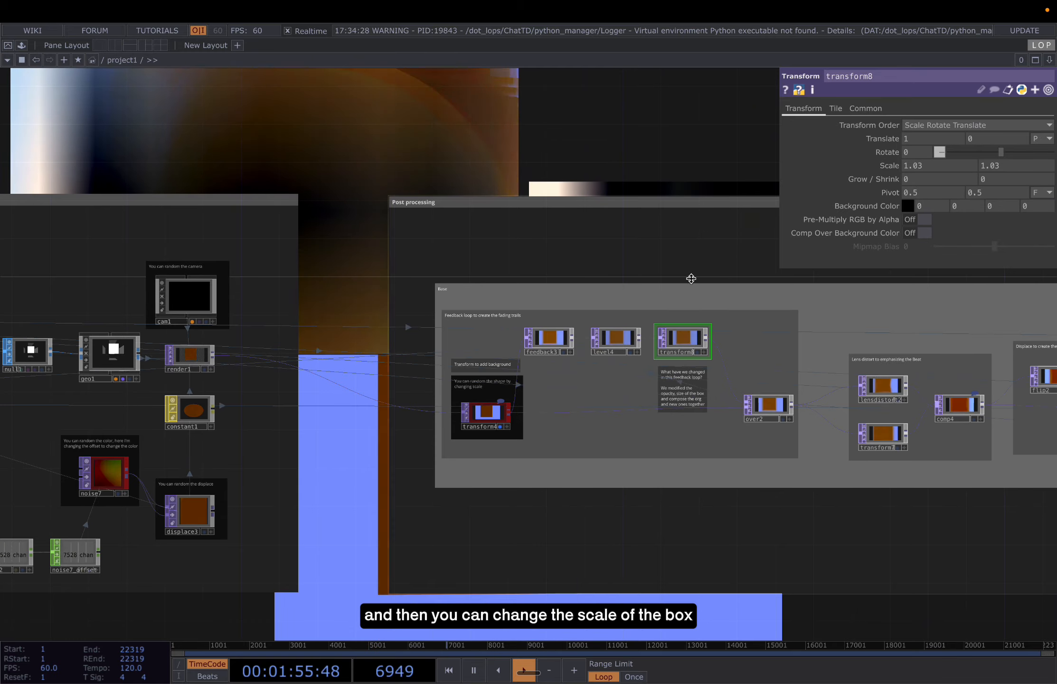
# Inspect lensdistort2, expanding its Optical Center to show the driving expression, and the comp4 composite parameters
pyautogui.moveTo(706, 358); pyautogui.dragTo(520, 362, button='middle')
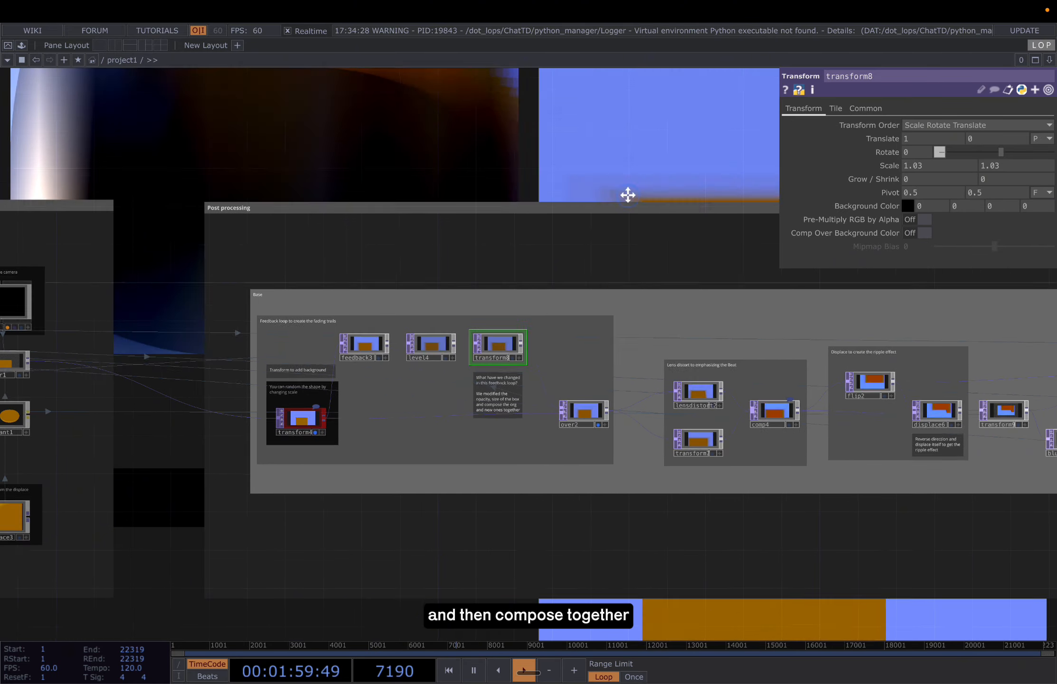
pyautogui.moveTo(627, 193); pyautogui.dragTo(600, 455, button='middle')
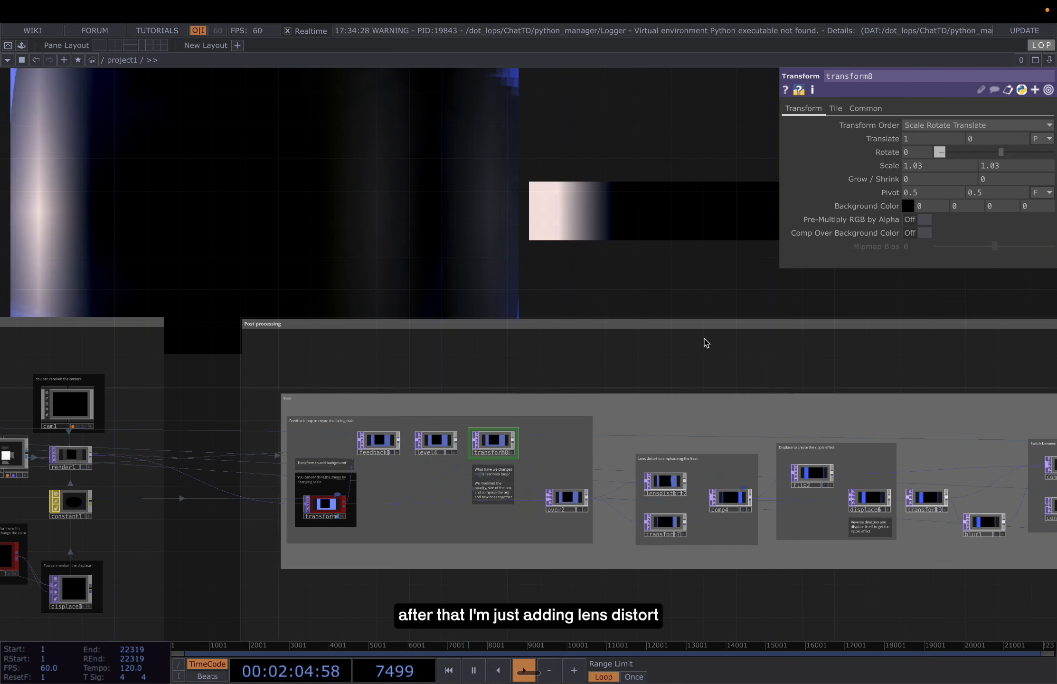
pyautogui.moveTo(685, 286); pyautogui.dragTo(561, 218)
pyautogui.scroll(1, 561, 436)
pyautogui.click(546, 422)
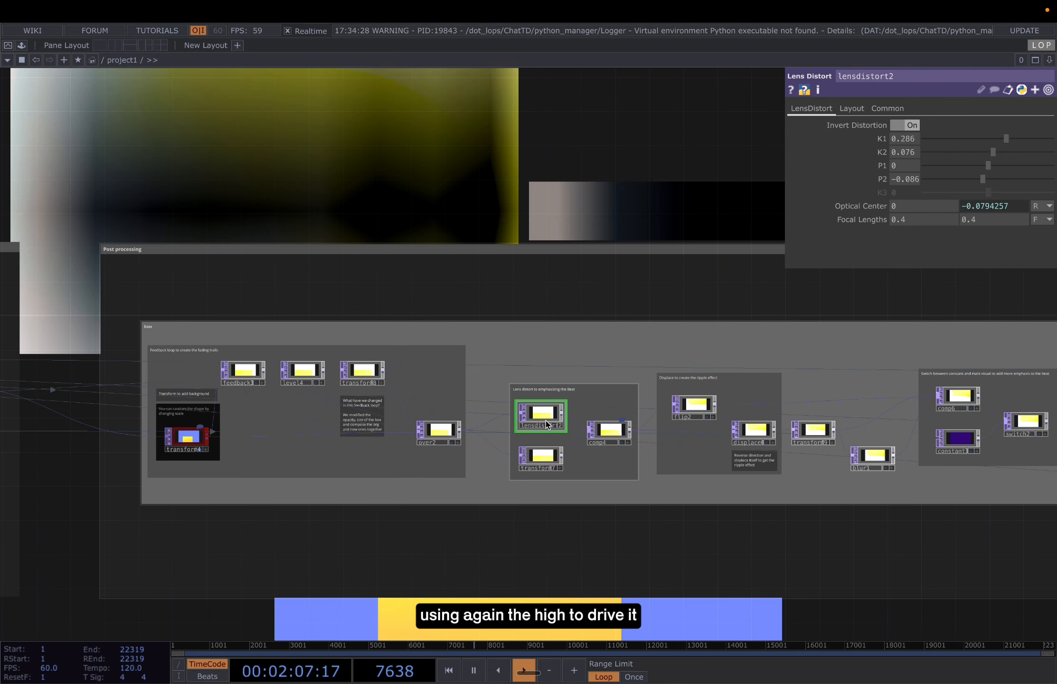
pyautogui.click(999, 208)
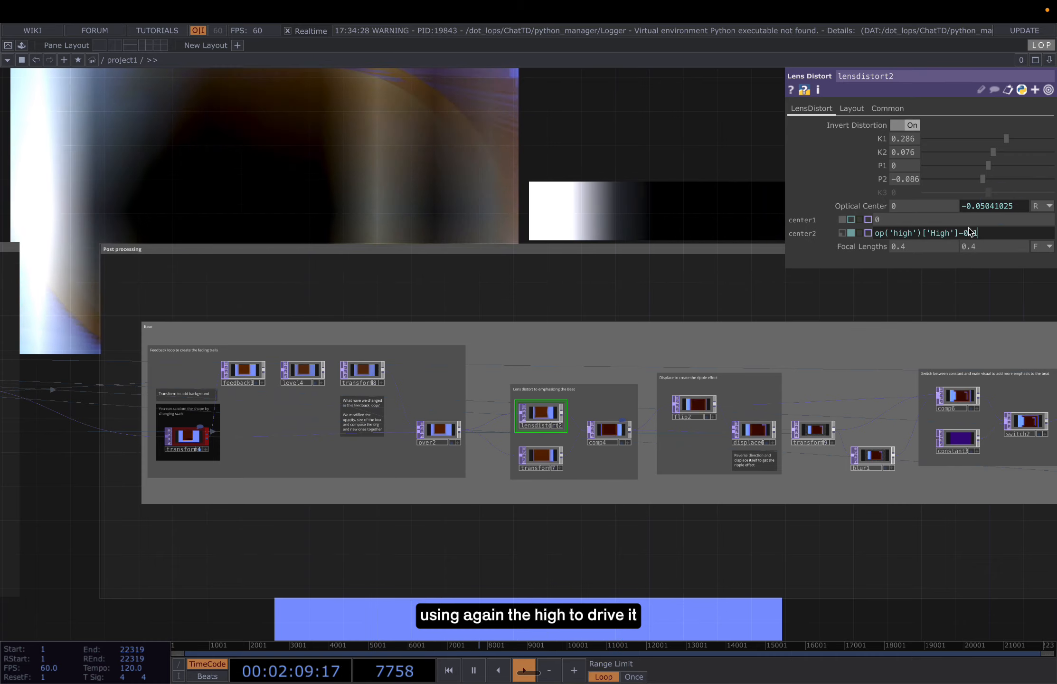
pyautogui.click(609, 431)
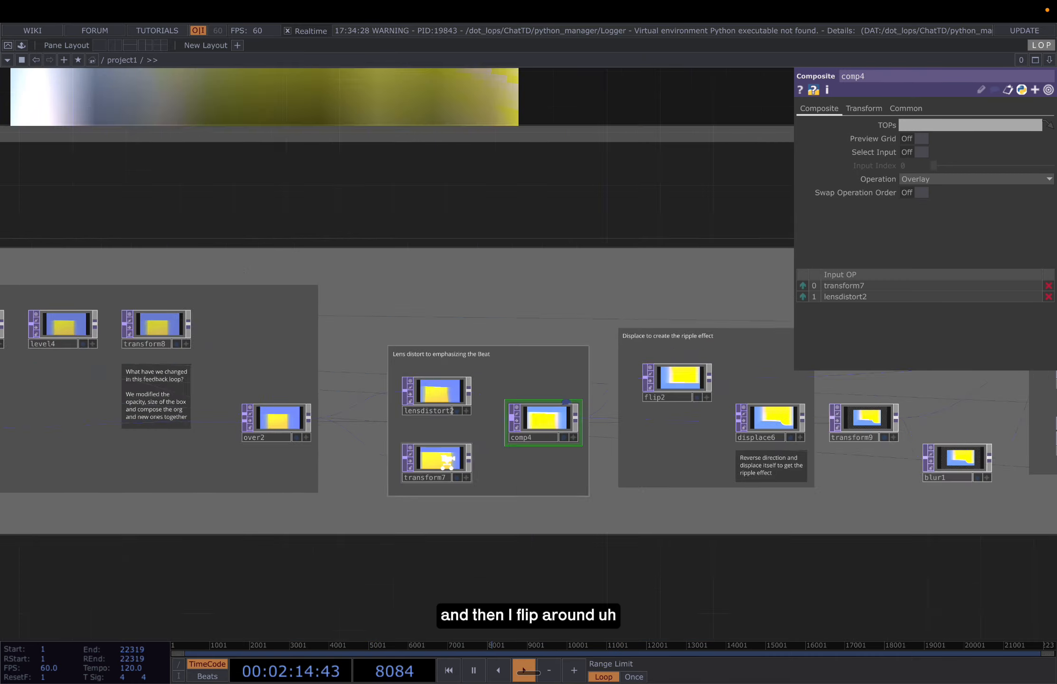
# Inspect the flip2 and displace6 operators of the ripple effect and the kick-driven scale of transform9
pyautogui.scroll(-4, 445, 465)
pyautogui.scroll(1, 628, 455)
pyautogui.click(596, 403)
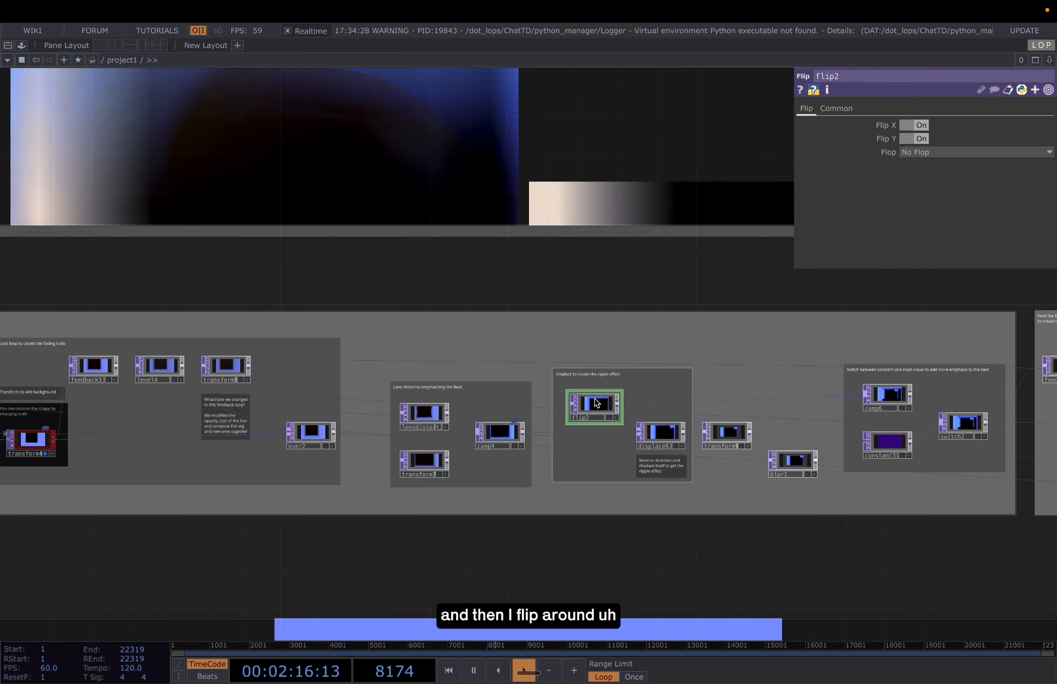
pyautogui.scroll(1, 546, 438)
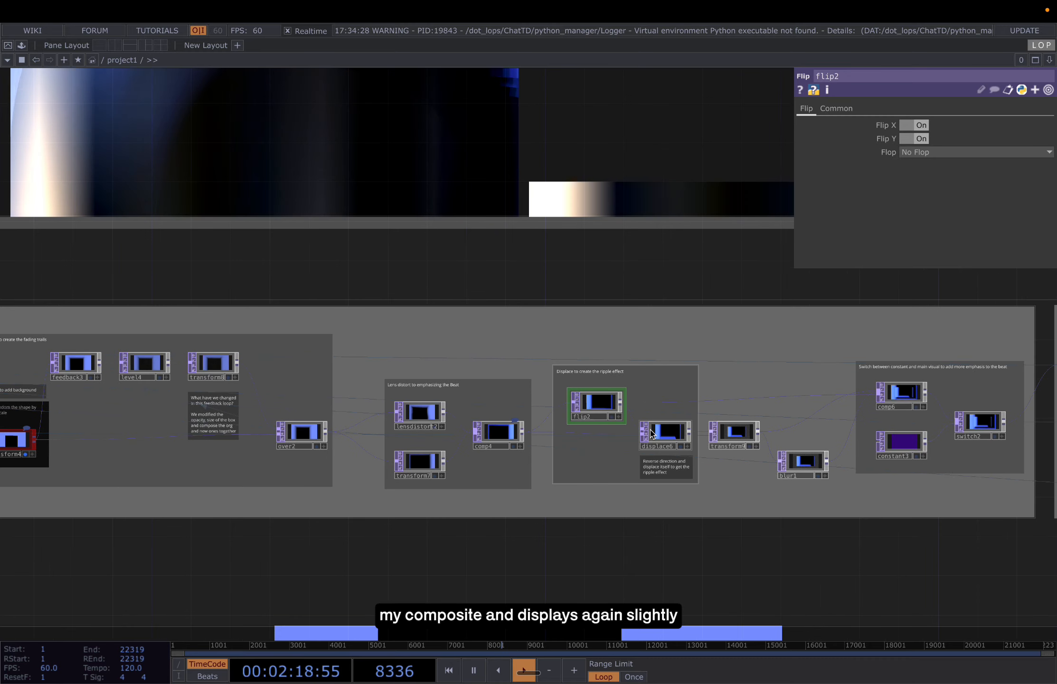
pyautogui.click(667, 433)
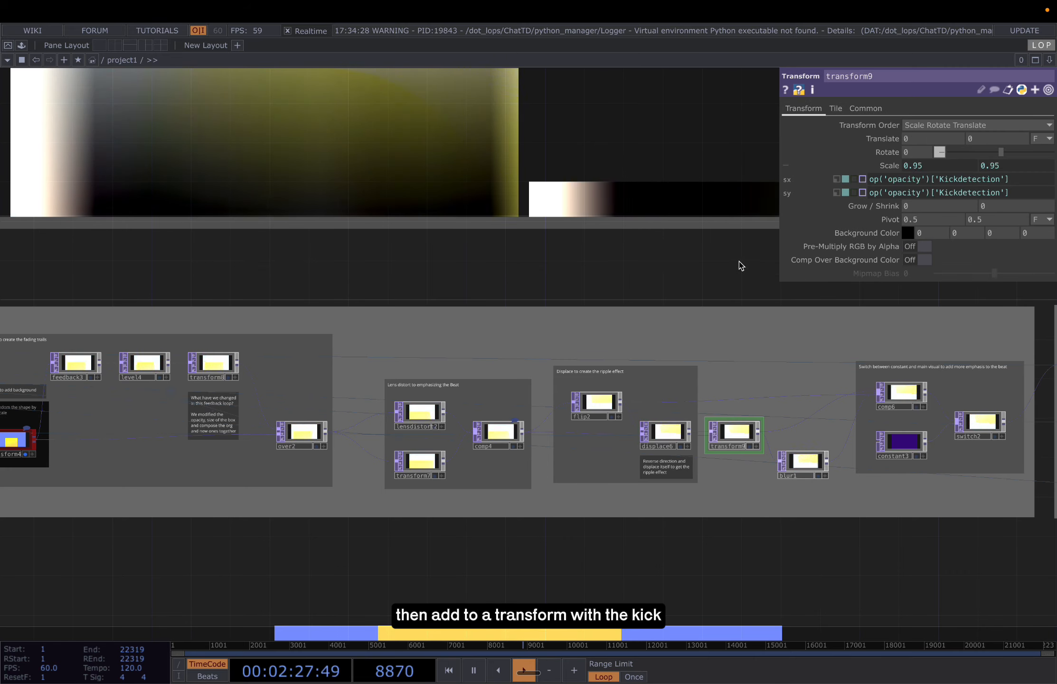
# Inspect the blur1, comp6 and constant3 parameters and the index expression of switch2 that alternates between its inputs
pyautogui.moveTo(740, 265); pyautogui.dragTo(642, 279)
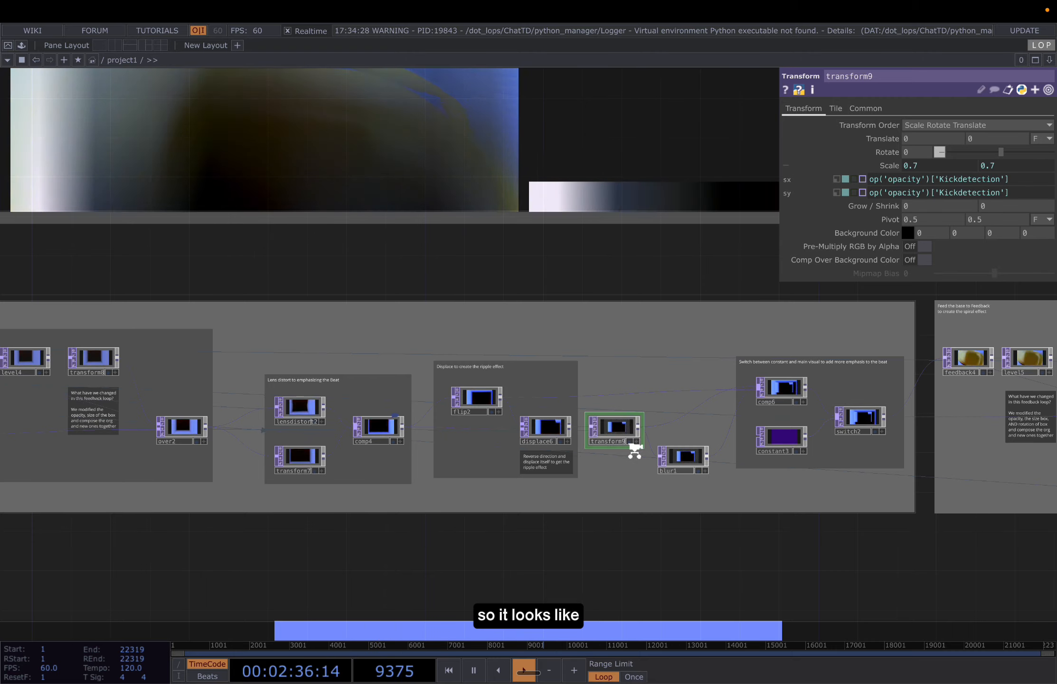
pyautogui.scroll(2, 634, 447)
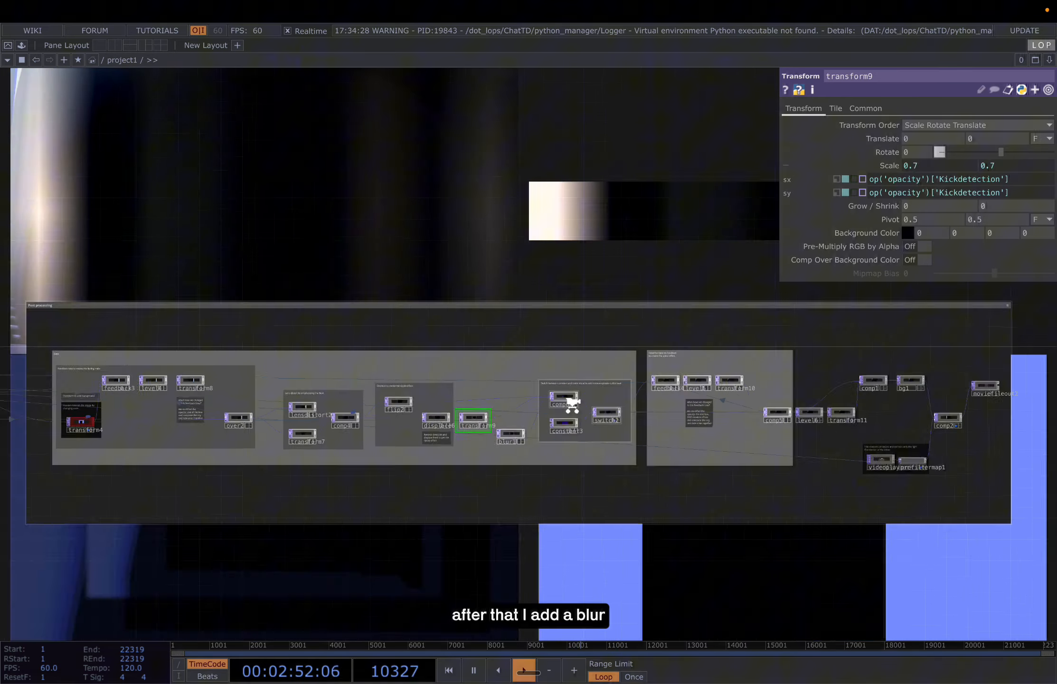
pyautogui.scroll(5, 566, 406)
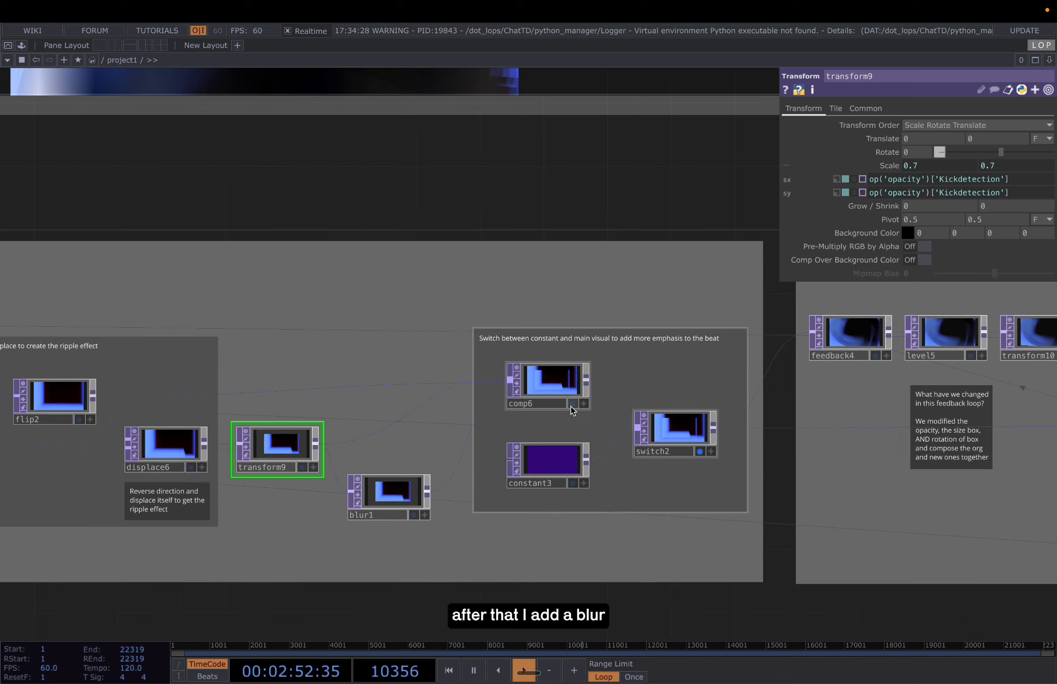
pyautogui.click(407, 492)
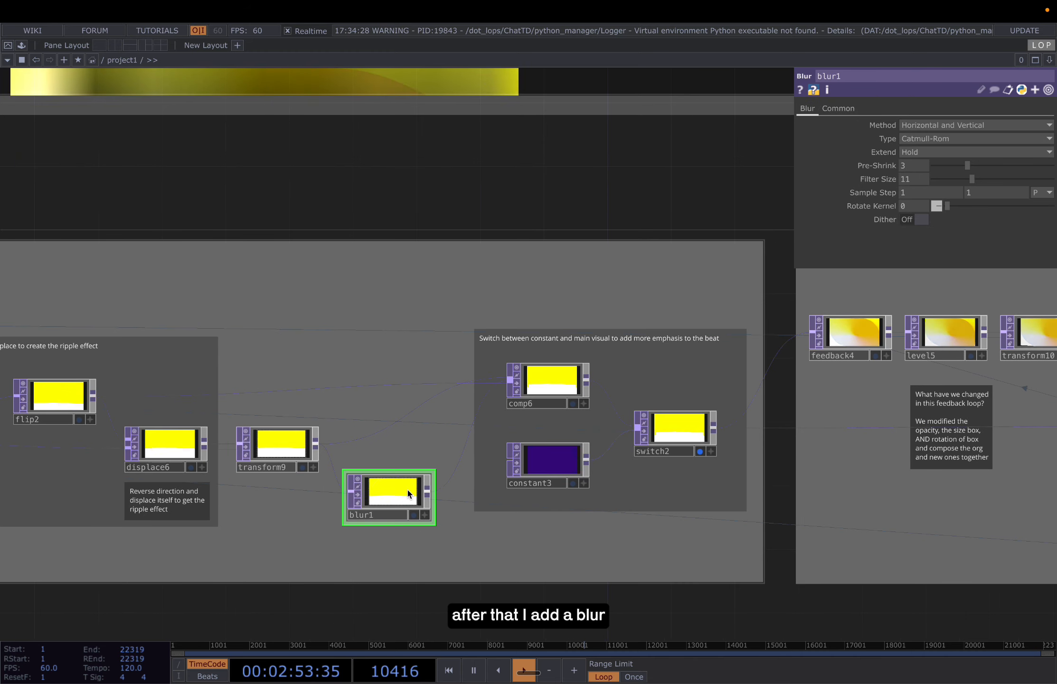
pyautogui.click(563, 376)
pyautogui.click(552, 468)
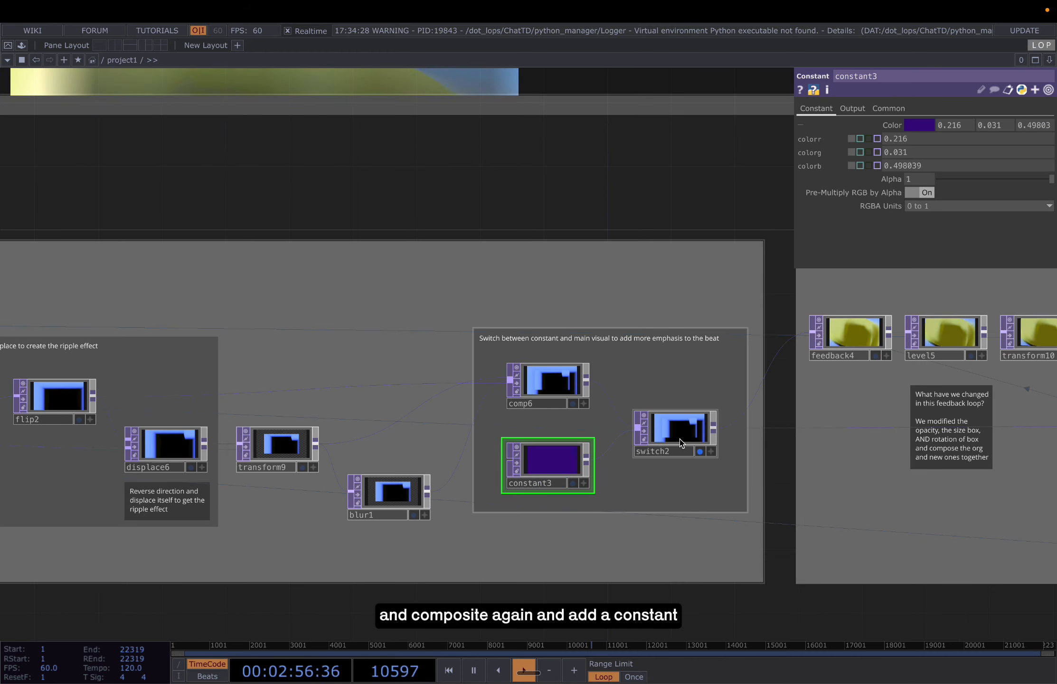
pyautogui.click(679, 440)
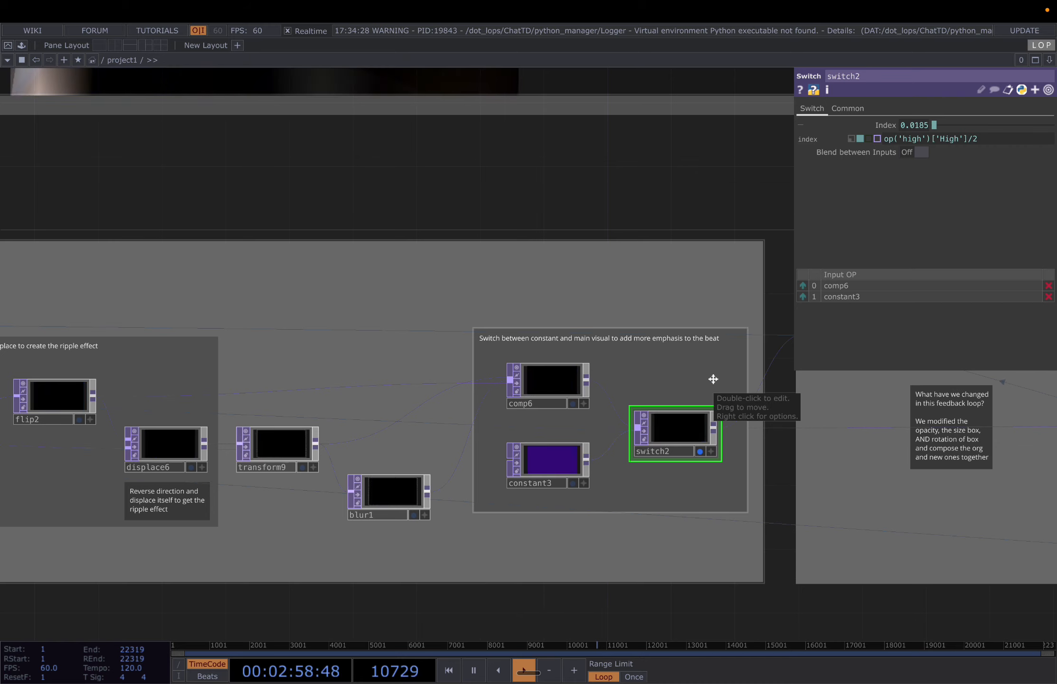
# Inspect the feedback4, level5 and transform10 parameters in the feedback loop that creates the spiral effect
pyautogui.scroll(-1, 713, 379)
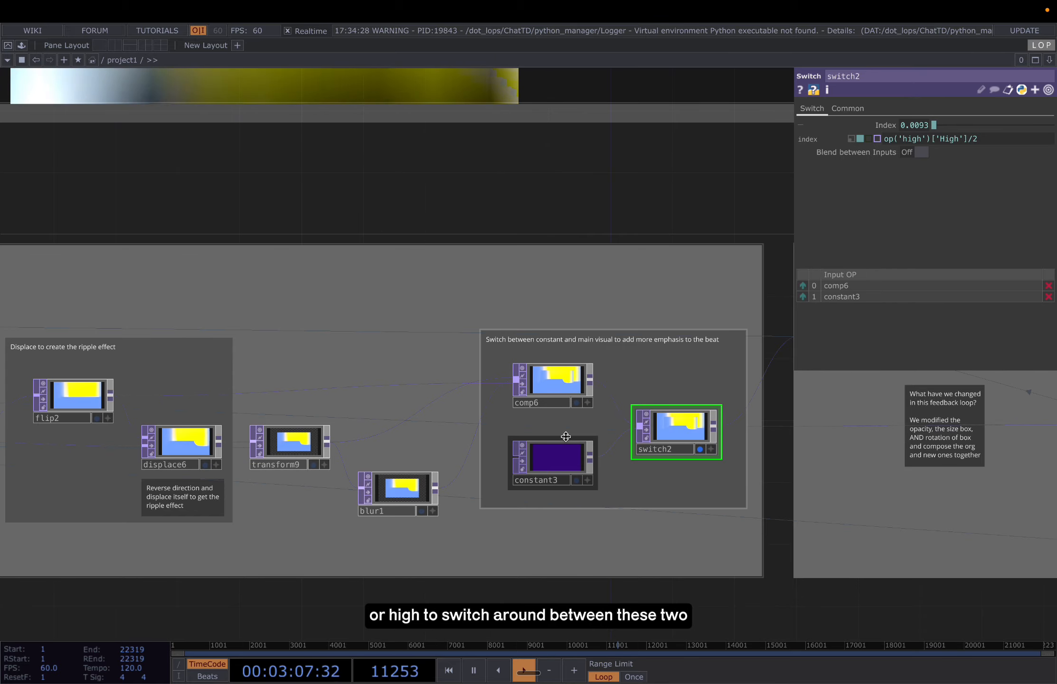
pyautogui.scroll(-1, 566, 436)
pyautogui.scroll(-5, 566, 437)
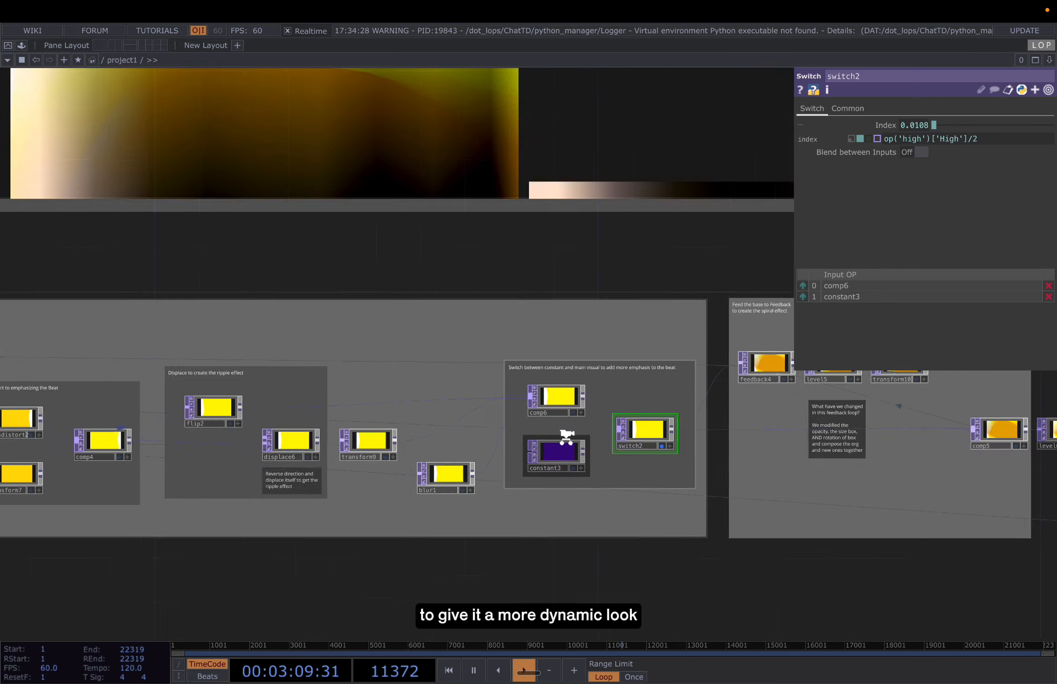
pyautogui.moveTo(765, 190); pyautogui.dragTo(511, 211)
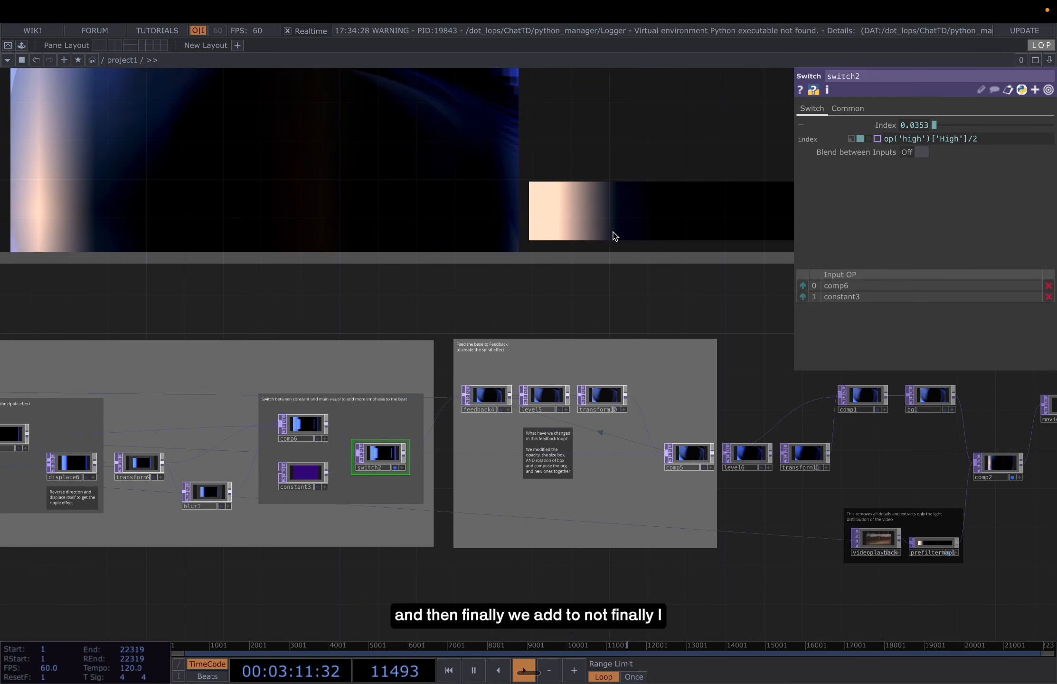
pyautogui.scroll(1, 526, 412)
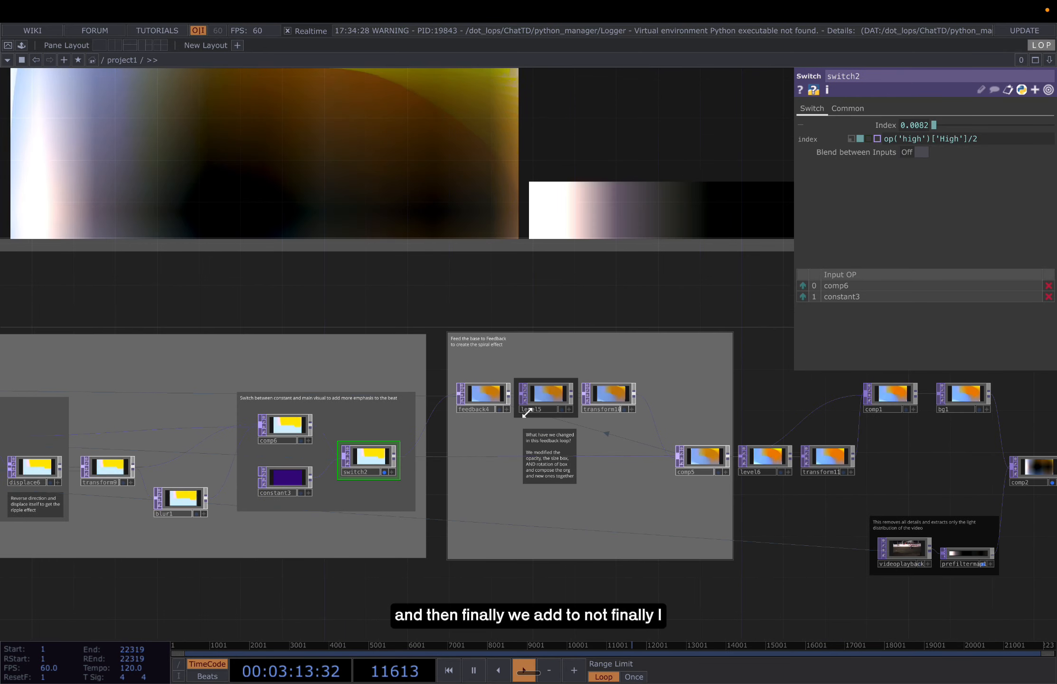
pyautogui.scroll(2, 527, 412)
pyautogui.scroll(2, 526, 412)
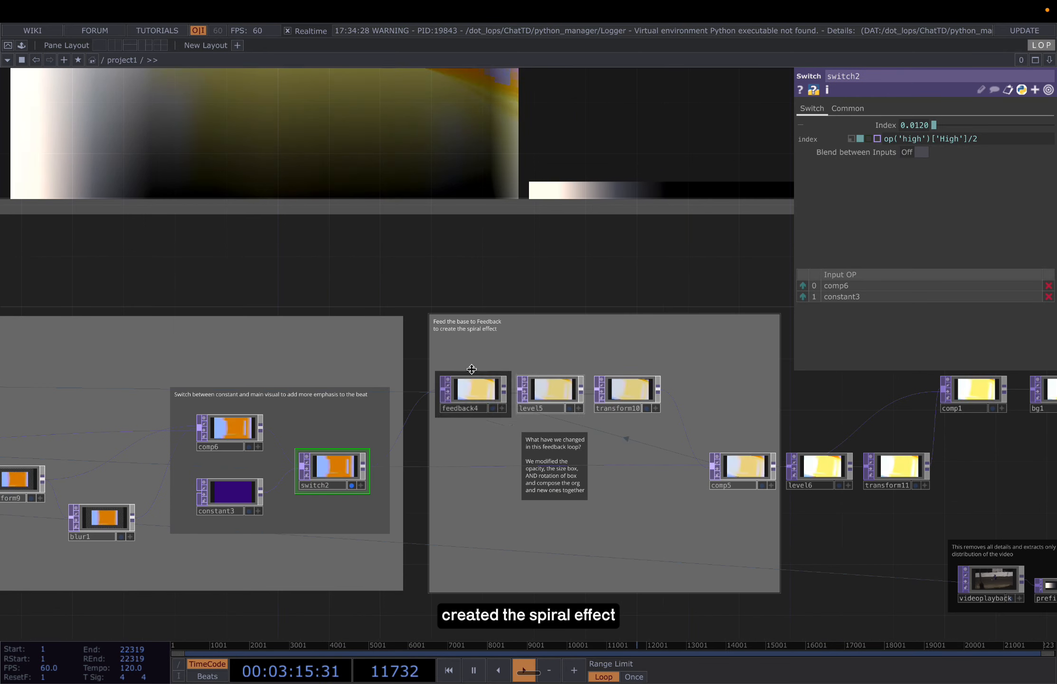
pyautogui.click(484, 390)
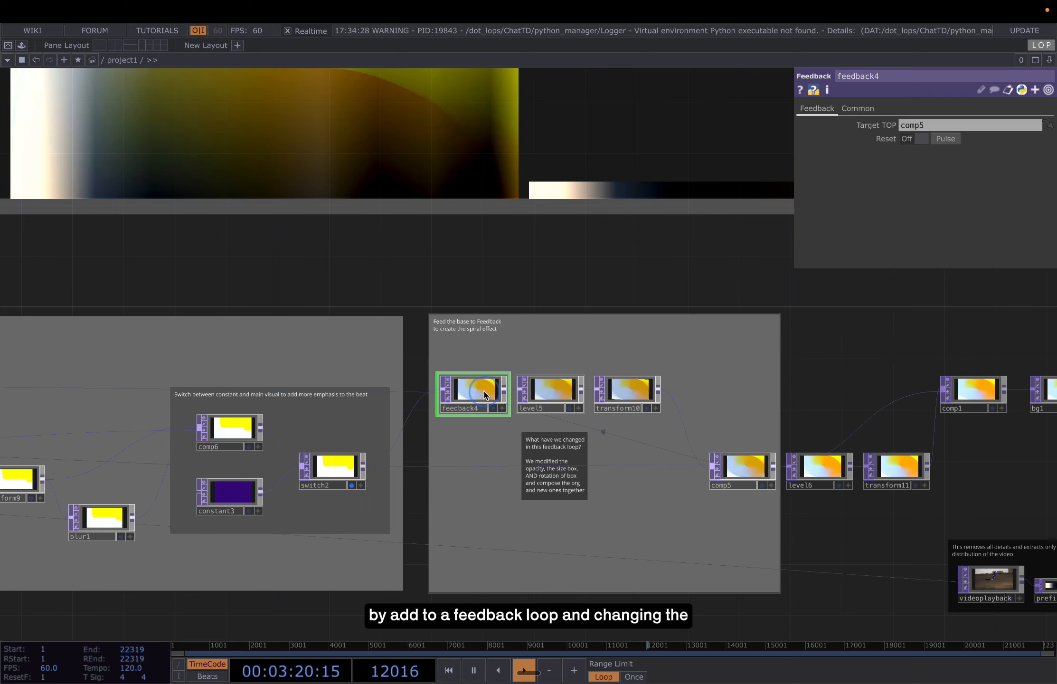
pyautogui.click(560, 393)
pyautogui.click(624, 392)
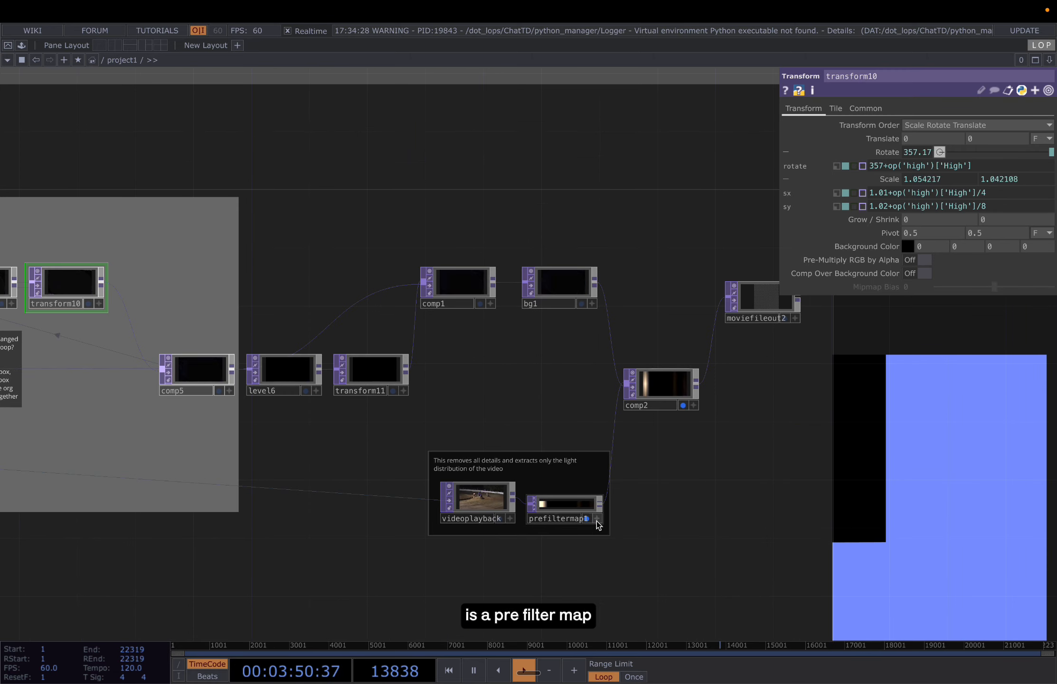
# Inspect the playback parameters and speed expression of videoplayback and the Common parameters of prefiltermap1
pyautogui.scroll(2, 597, 525)
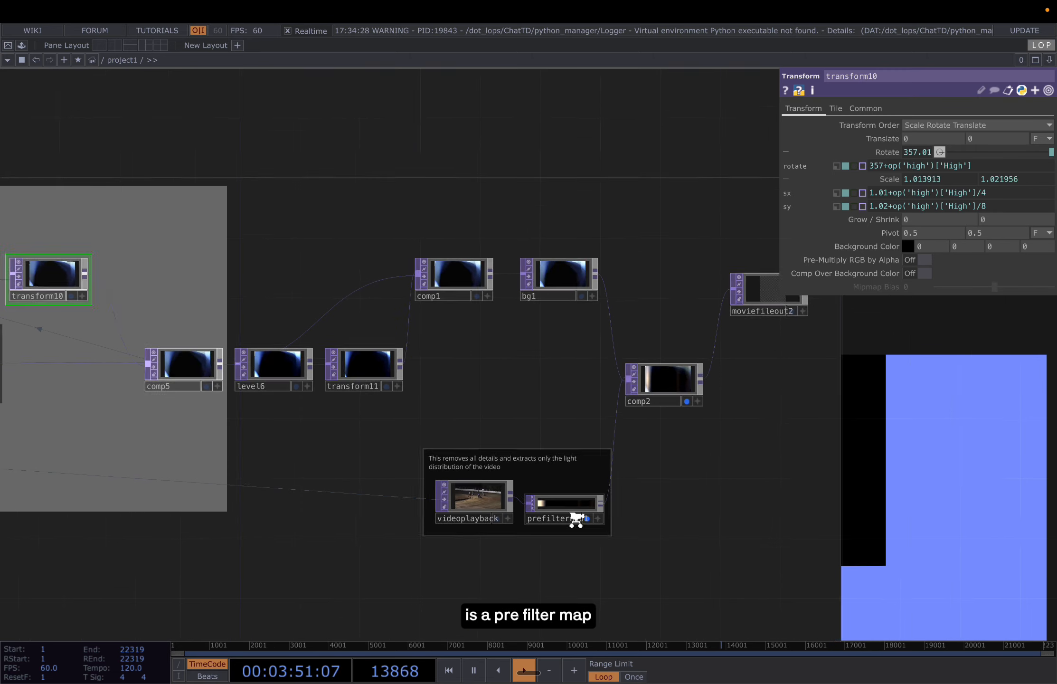
pyautogui.click(488, 508)
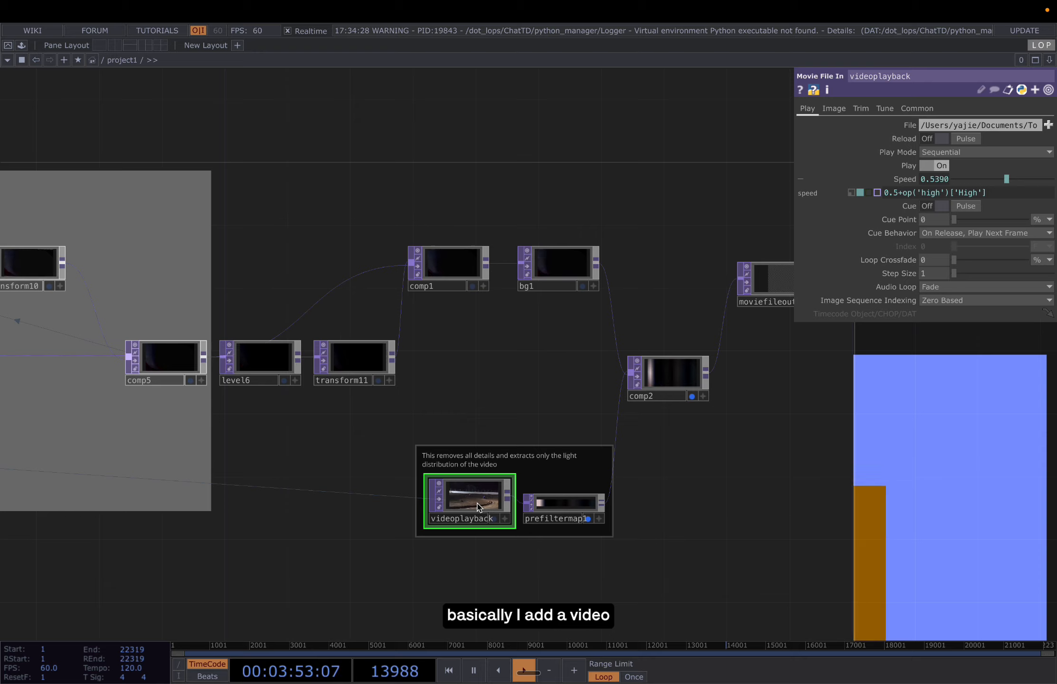
pyautogui.click(563, 511)
pyautogui.scroll(3, 563, 512)
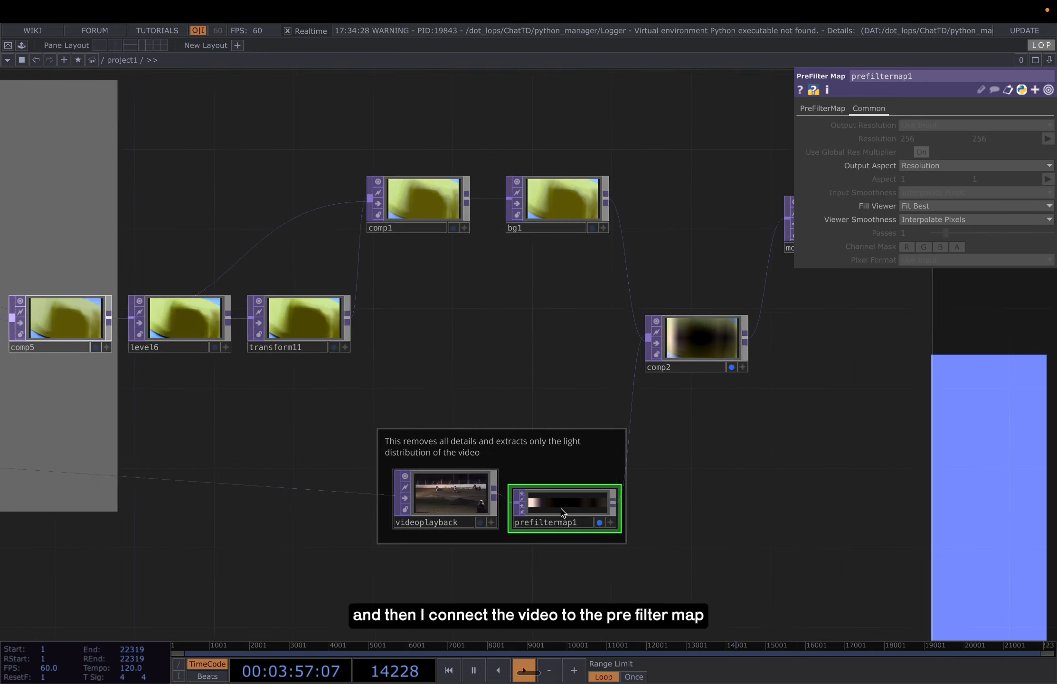
# Inspect the Composite and Transform parameters of comp2, which combines prefiltermap1 with bg1
pyautogui.click(699, 334)
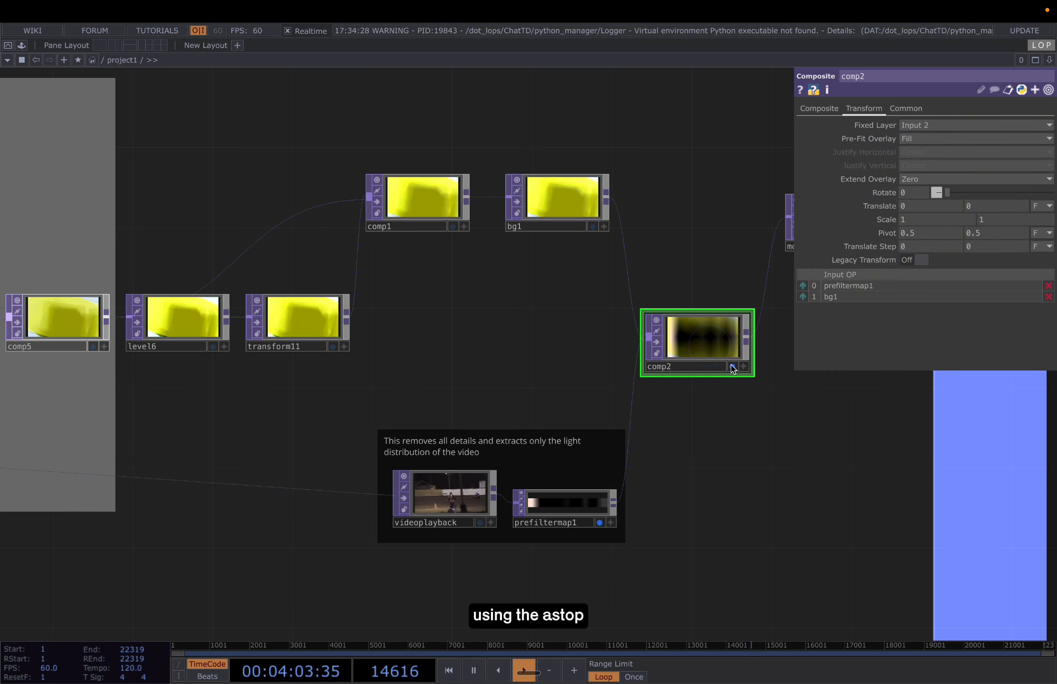
pyautogui.moveTo(802, 435); pyautogui.dragTo(734, 428)
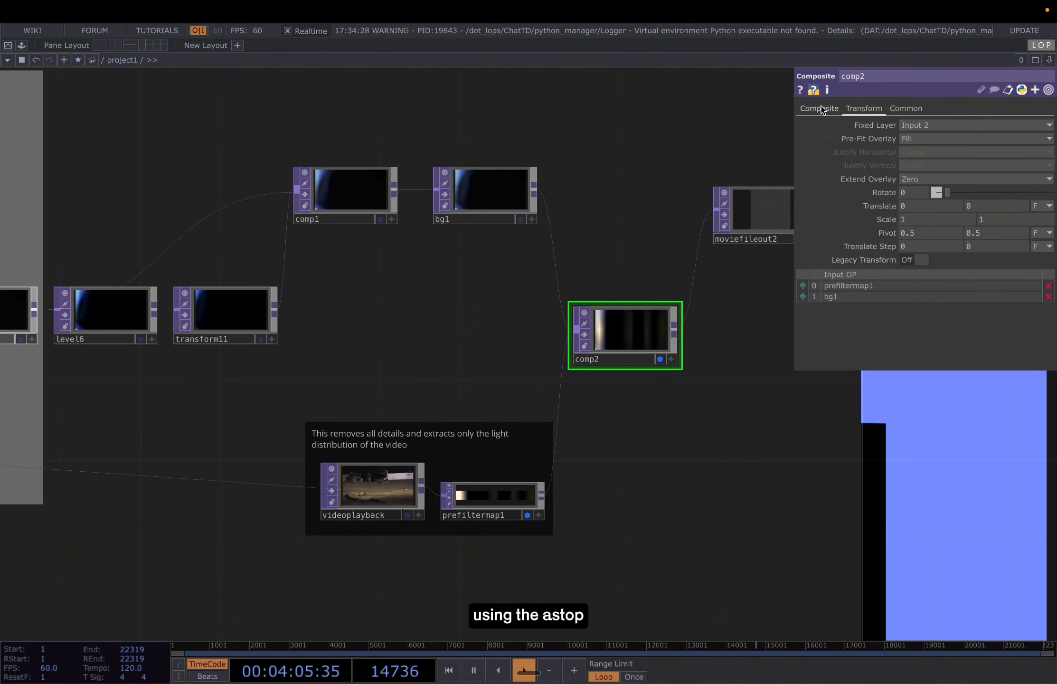
pyautogui.click(820, 109)
pyautogui.click(921, 176)
pyautogui.click(876, 109)
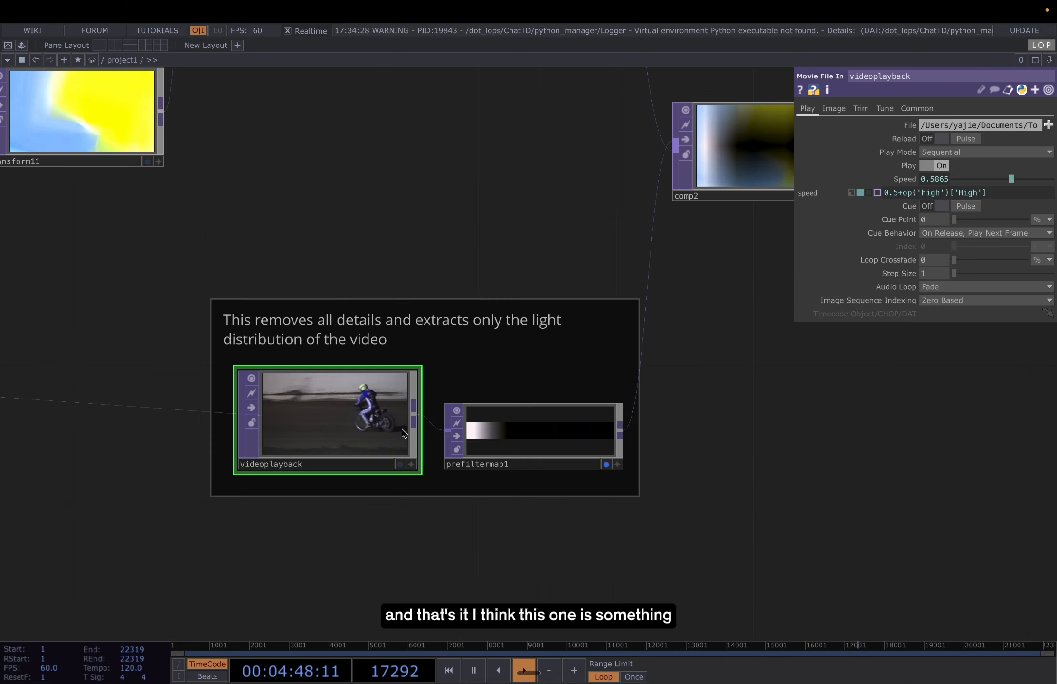
# Review the prefiltermap1 gradient output made from the video and its connection into comp2
pyautogui.click(529, 429)
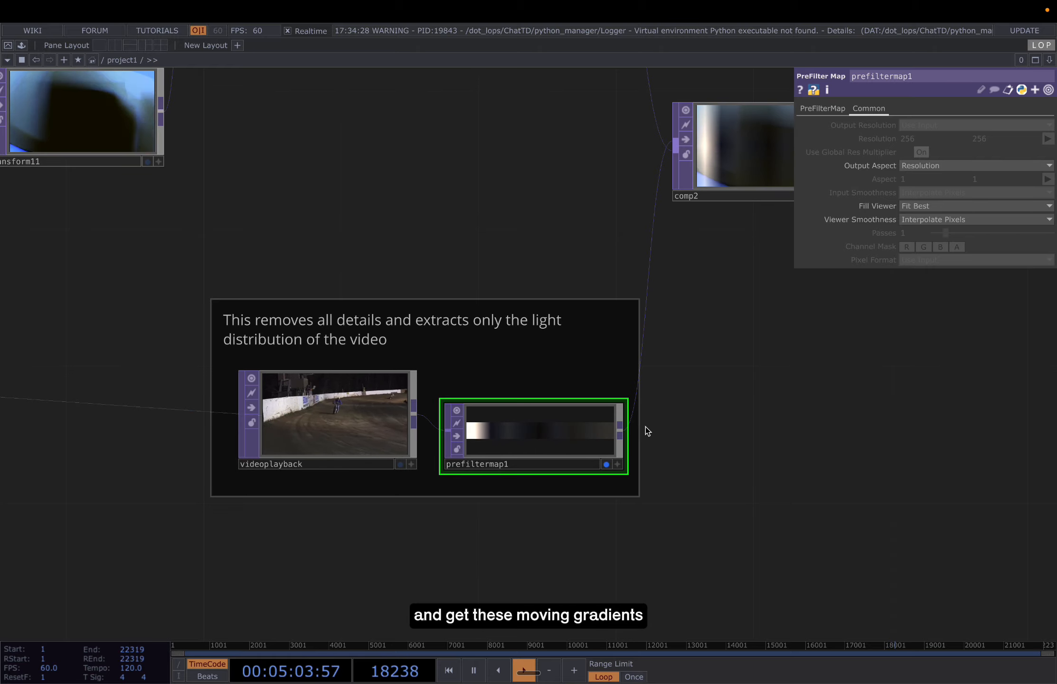
pyautogui.moveTo(730, 401); pyautogui.dragTo(618, 458)
pyautogui.scroll(-3, 617, 412)
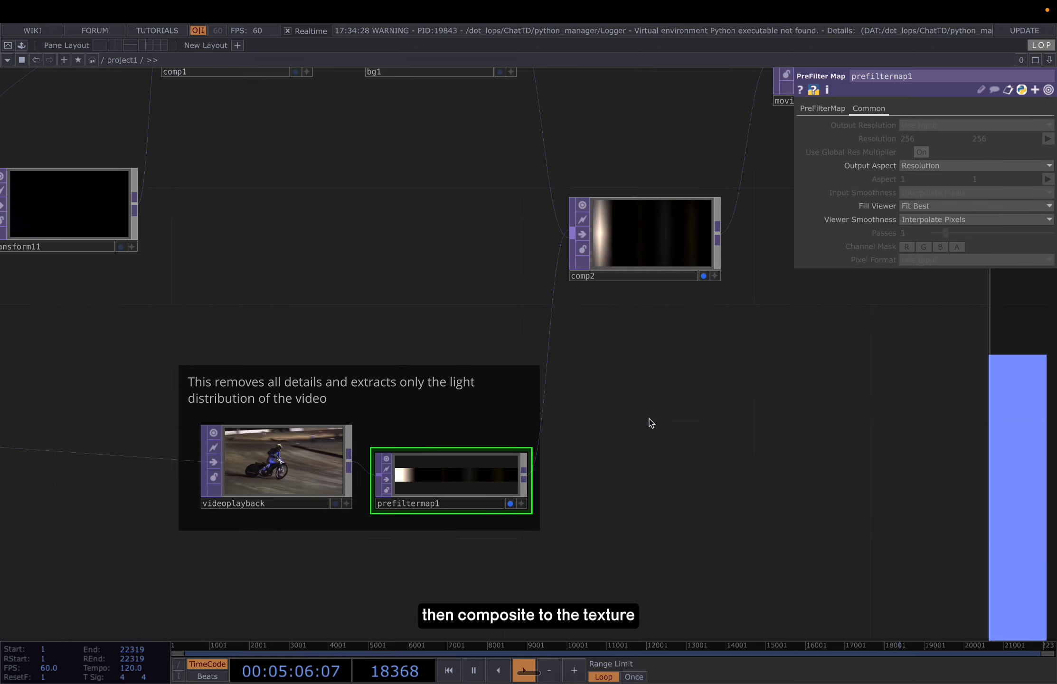
# Place moviefileout2 directly beside comp2, level with it, and show its Movie Out parameters
pyautogui.moveTo(650, 420); pyautogui.dragTo(628, 436)
pyautogui.moveTo(624, 250); pyautogui.dragTo(612, 412)
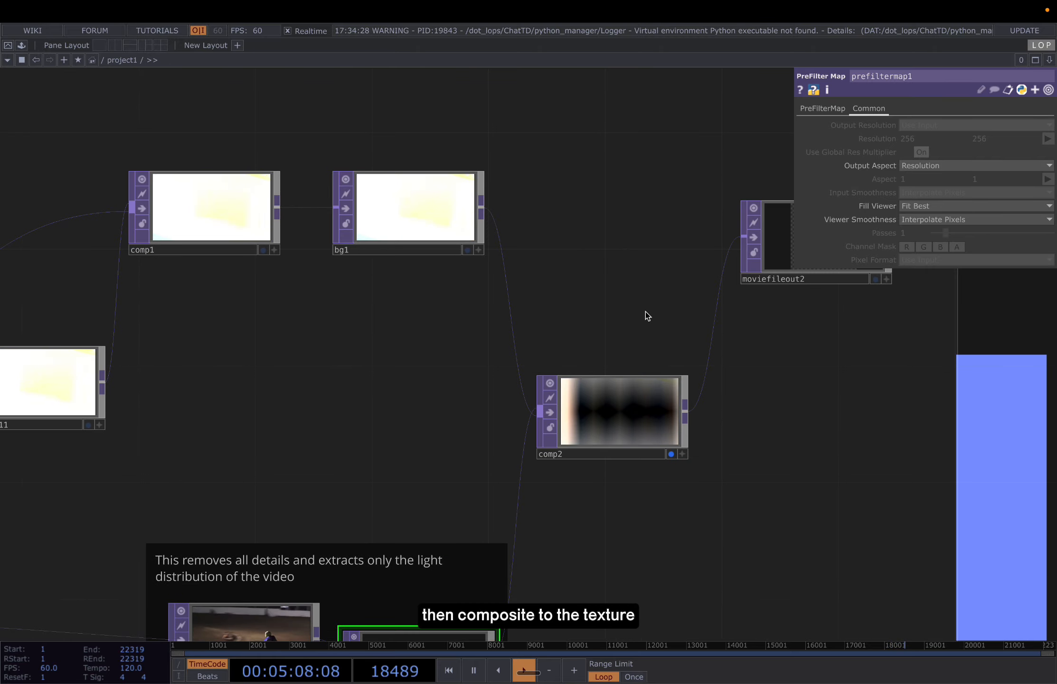
pyautogui.moveTo(628, 300); pyautogui.dragTo(582, 271)
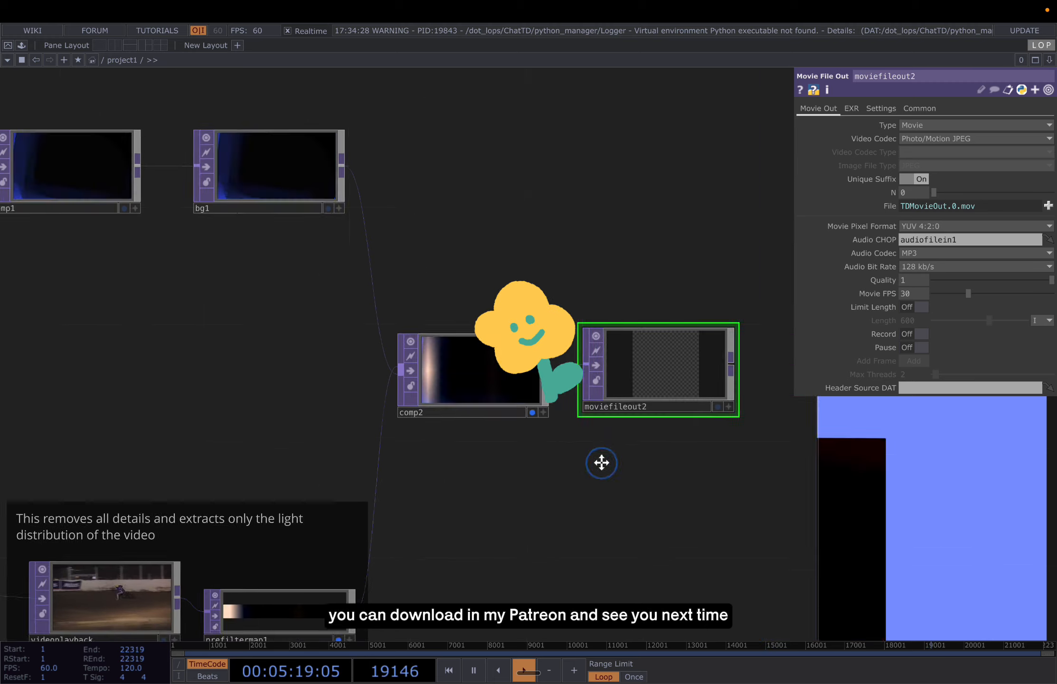
pyautogui.hscroll(-5, 602, 463)
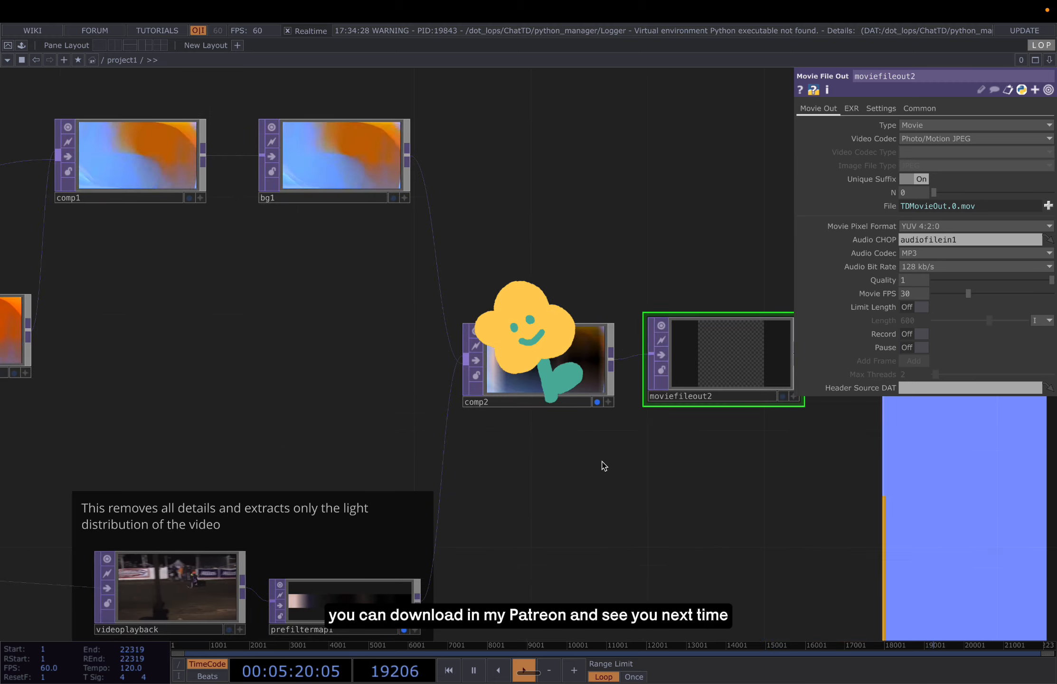